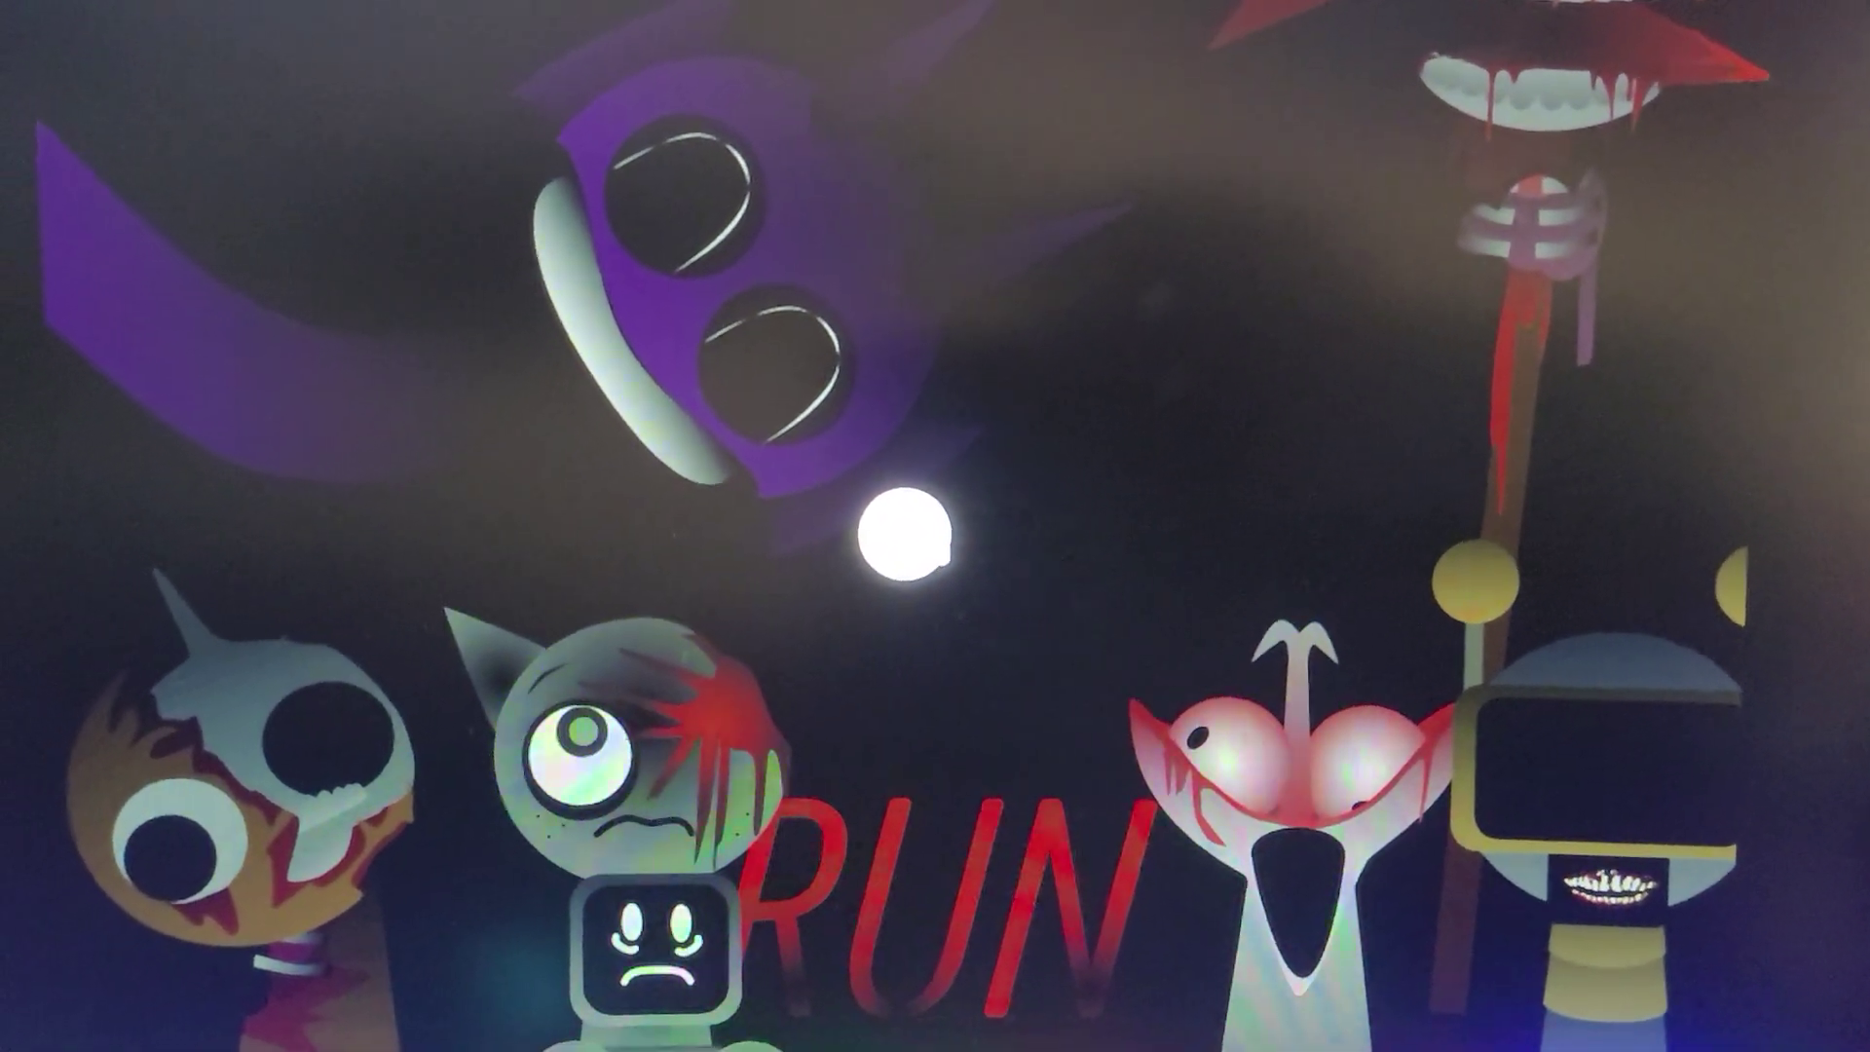
Move past the RUN title screen to the gore content warning.
click(903, 534)
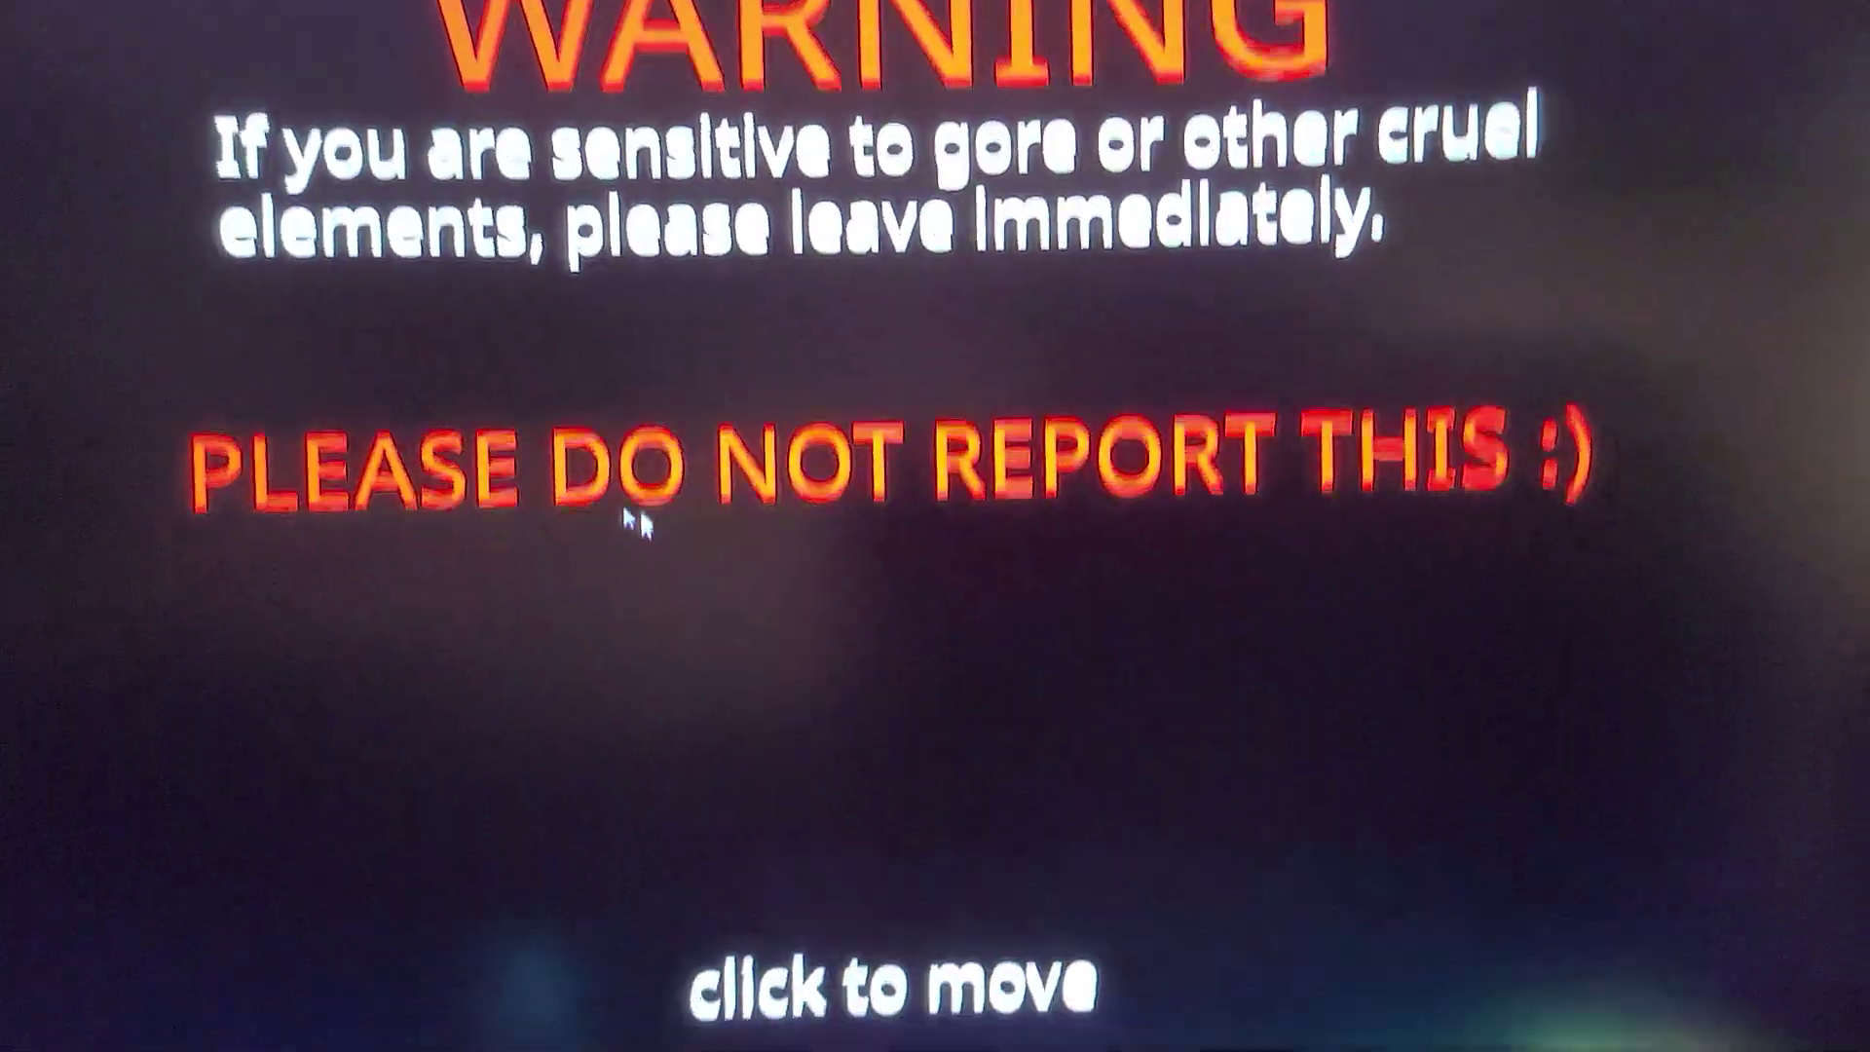
Dismiss the gore warning and give the first silhouette a sound, making a fiery tentacled performer.
click(636, 524)
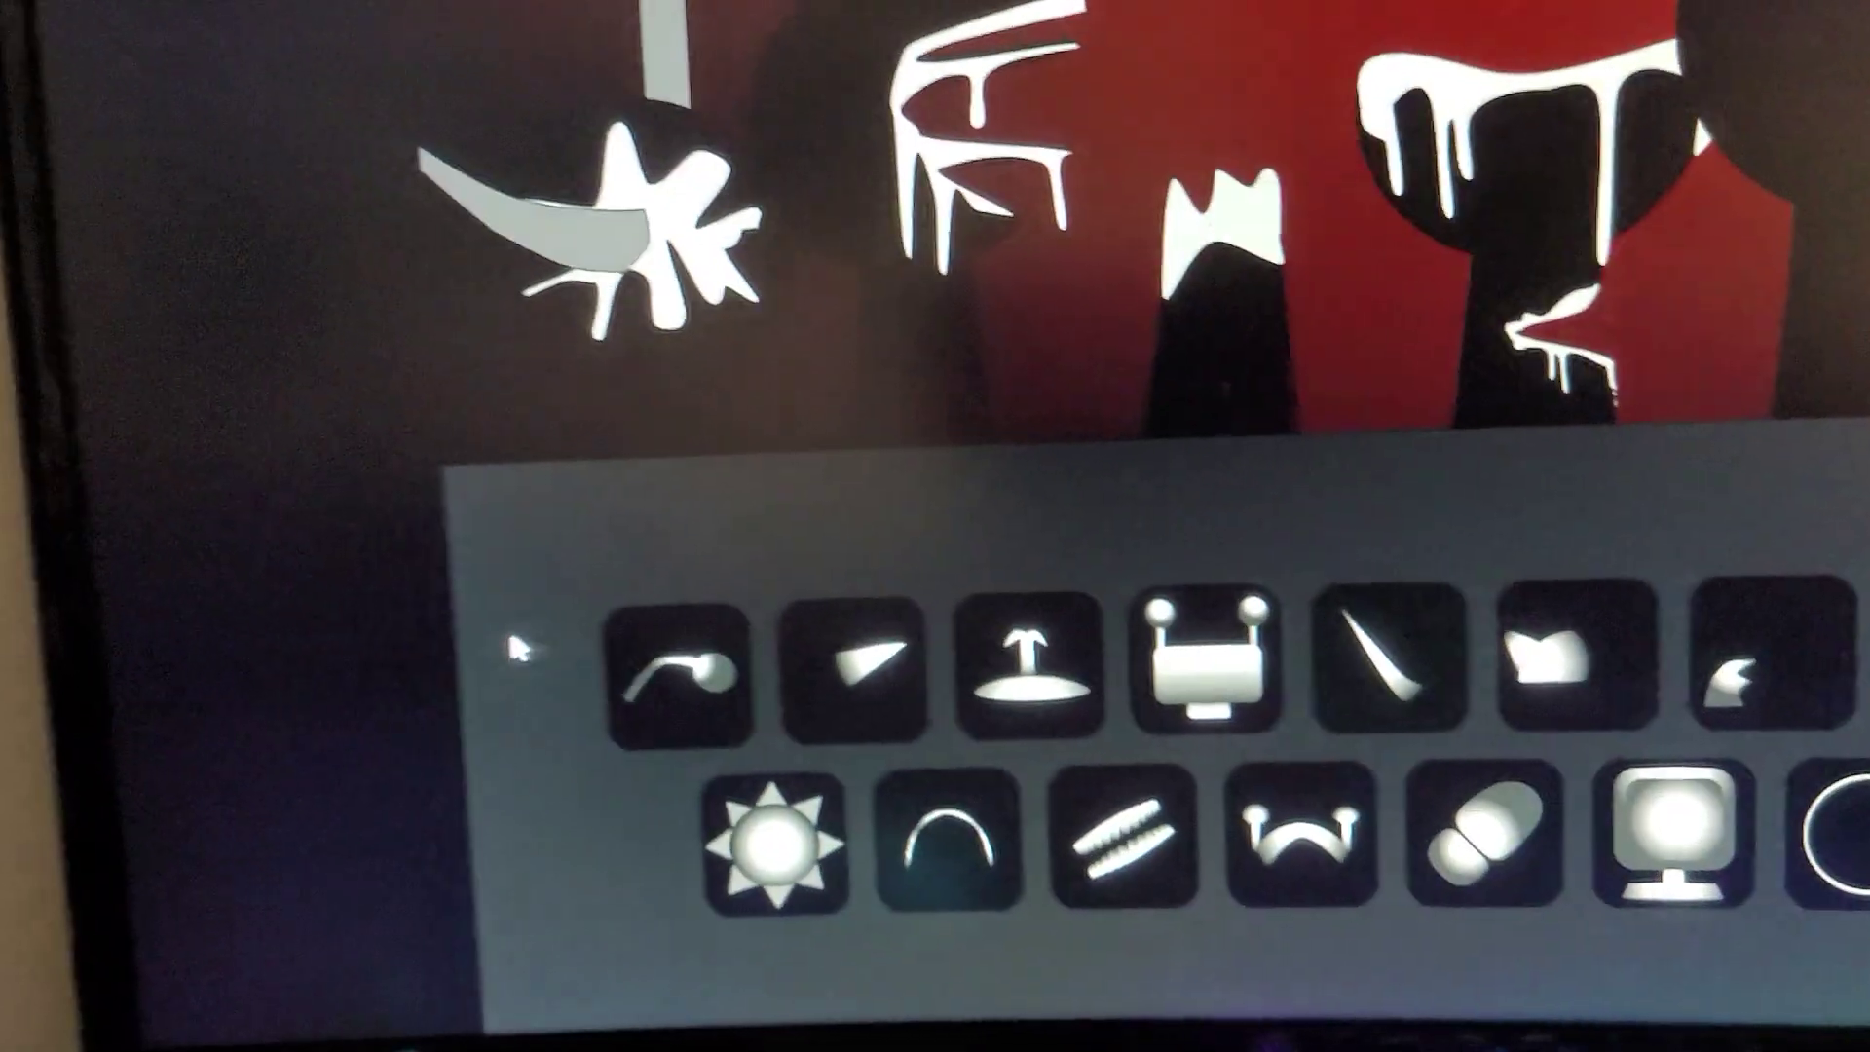
mouse_move(680, 673)
mouse_down()
mouse_move(595, 599)
mouse_move(684, 756)
mouse_up()
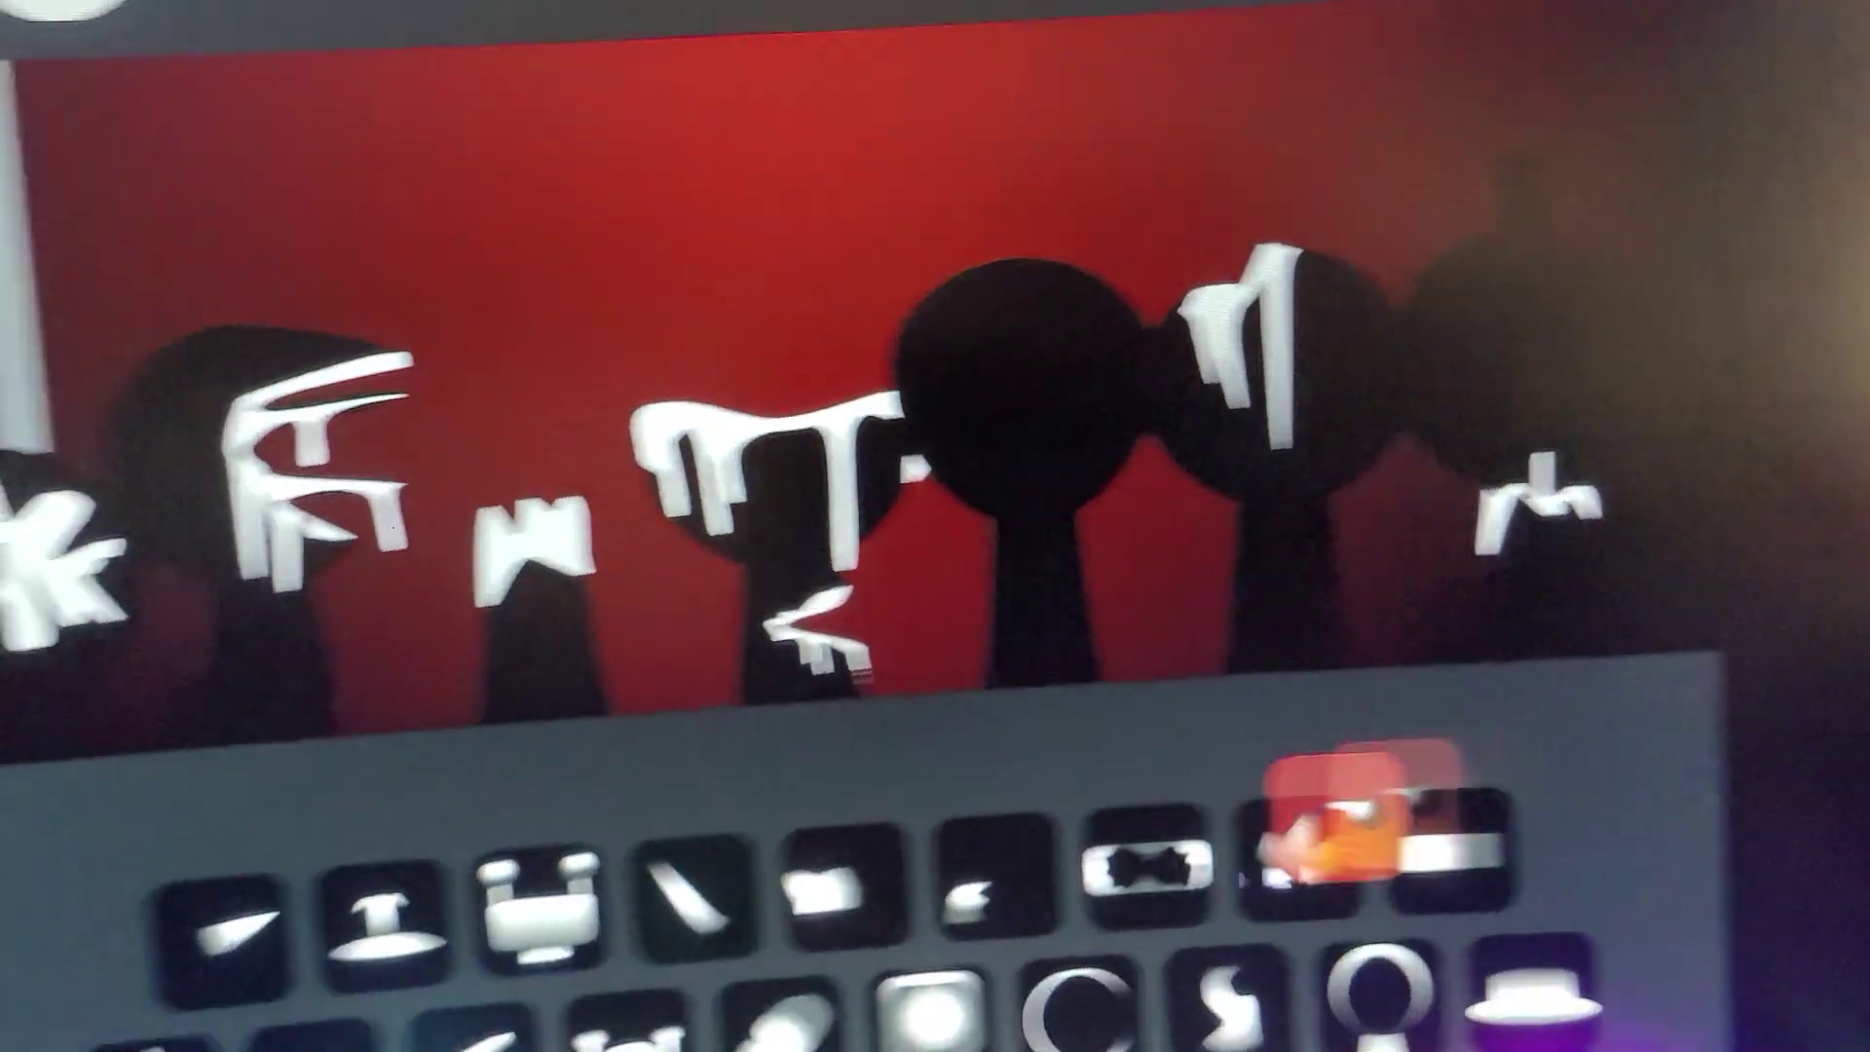
mouse_move(684, 755)
mouse_down()
mouse_move(894, 787)
mouse_move(868, 909)
mouse_up()
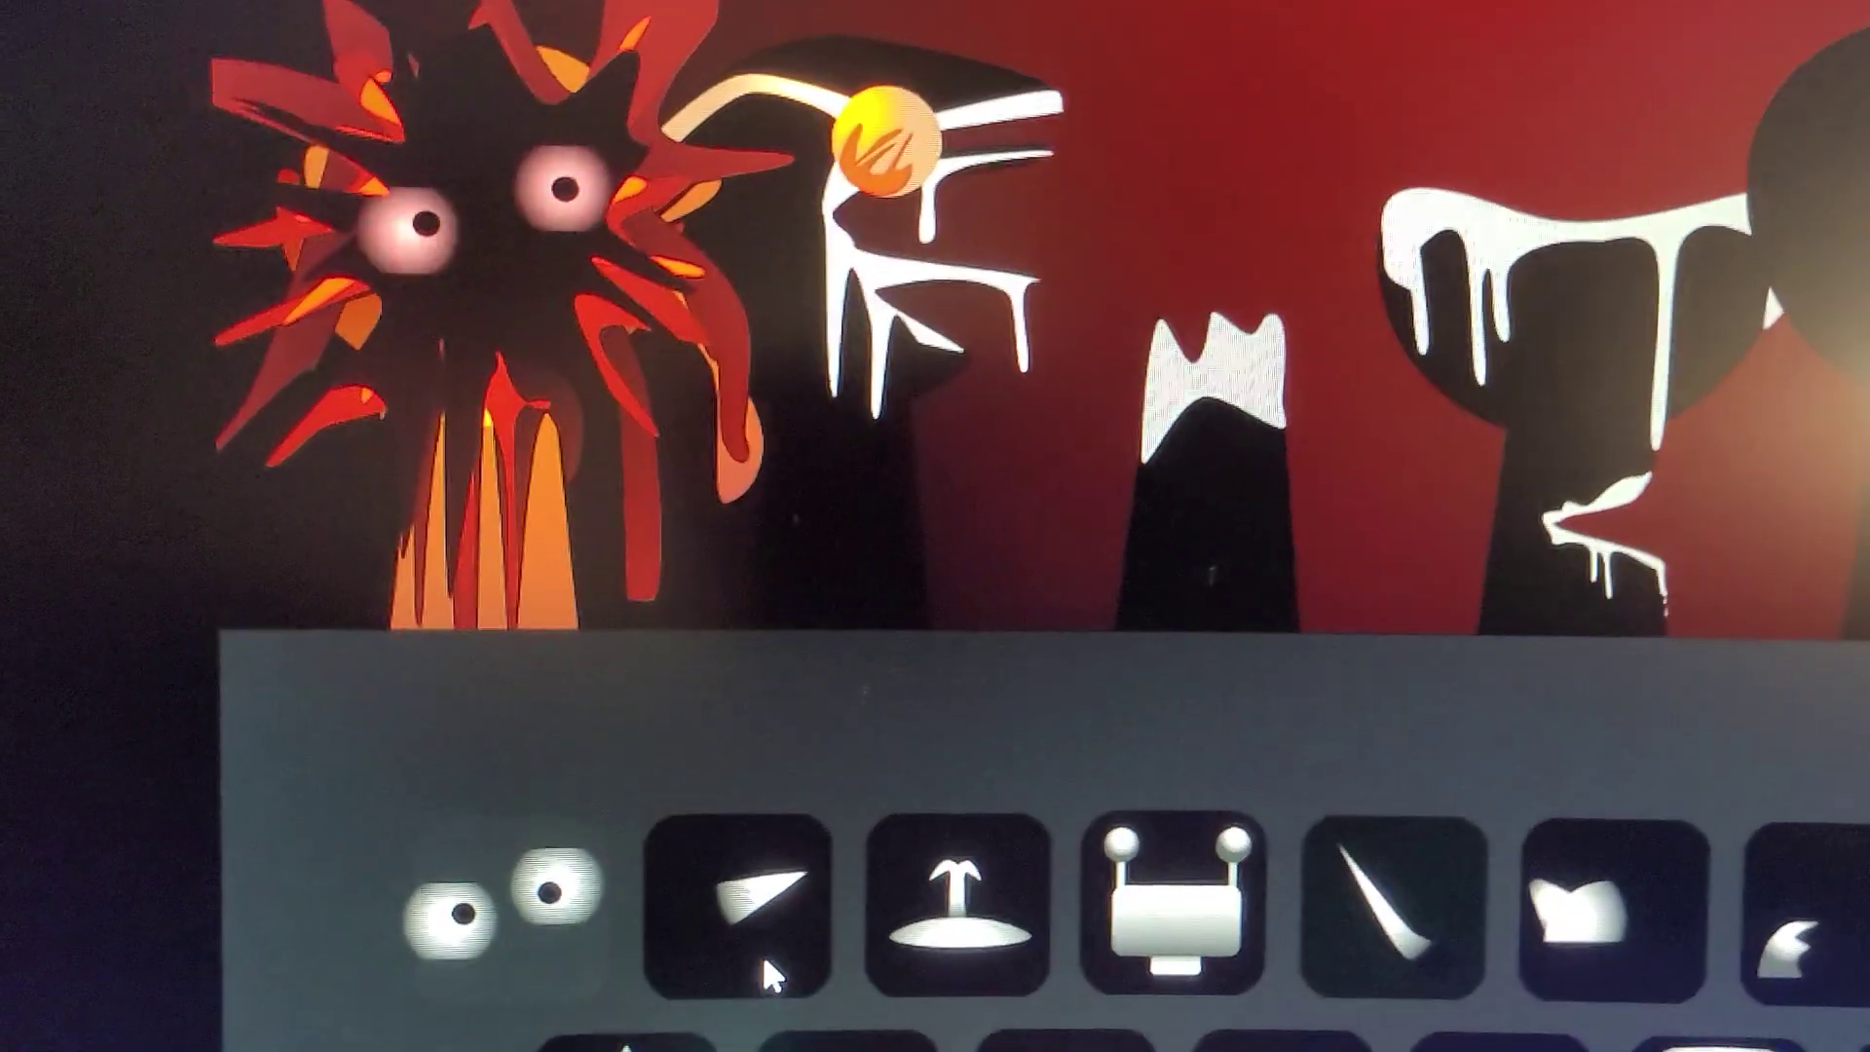
Drop sound icons onto the second and third silhouettes to bring them to life.
drag(767, 976, 819, 592)
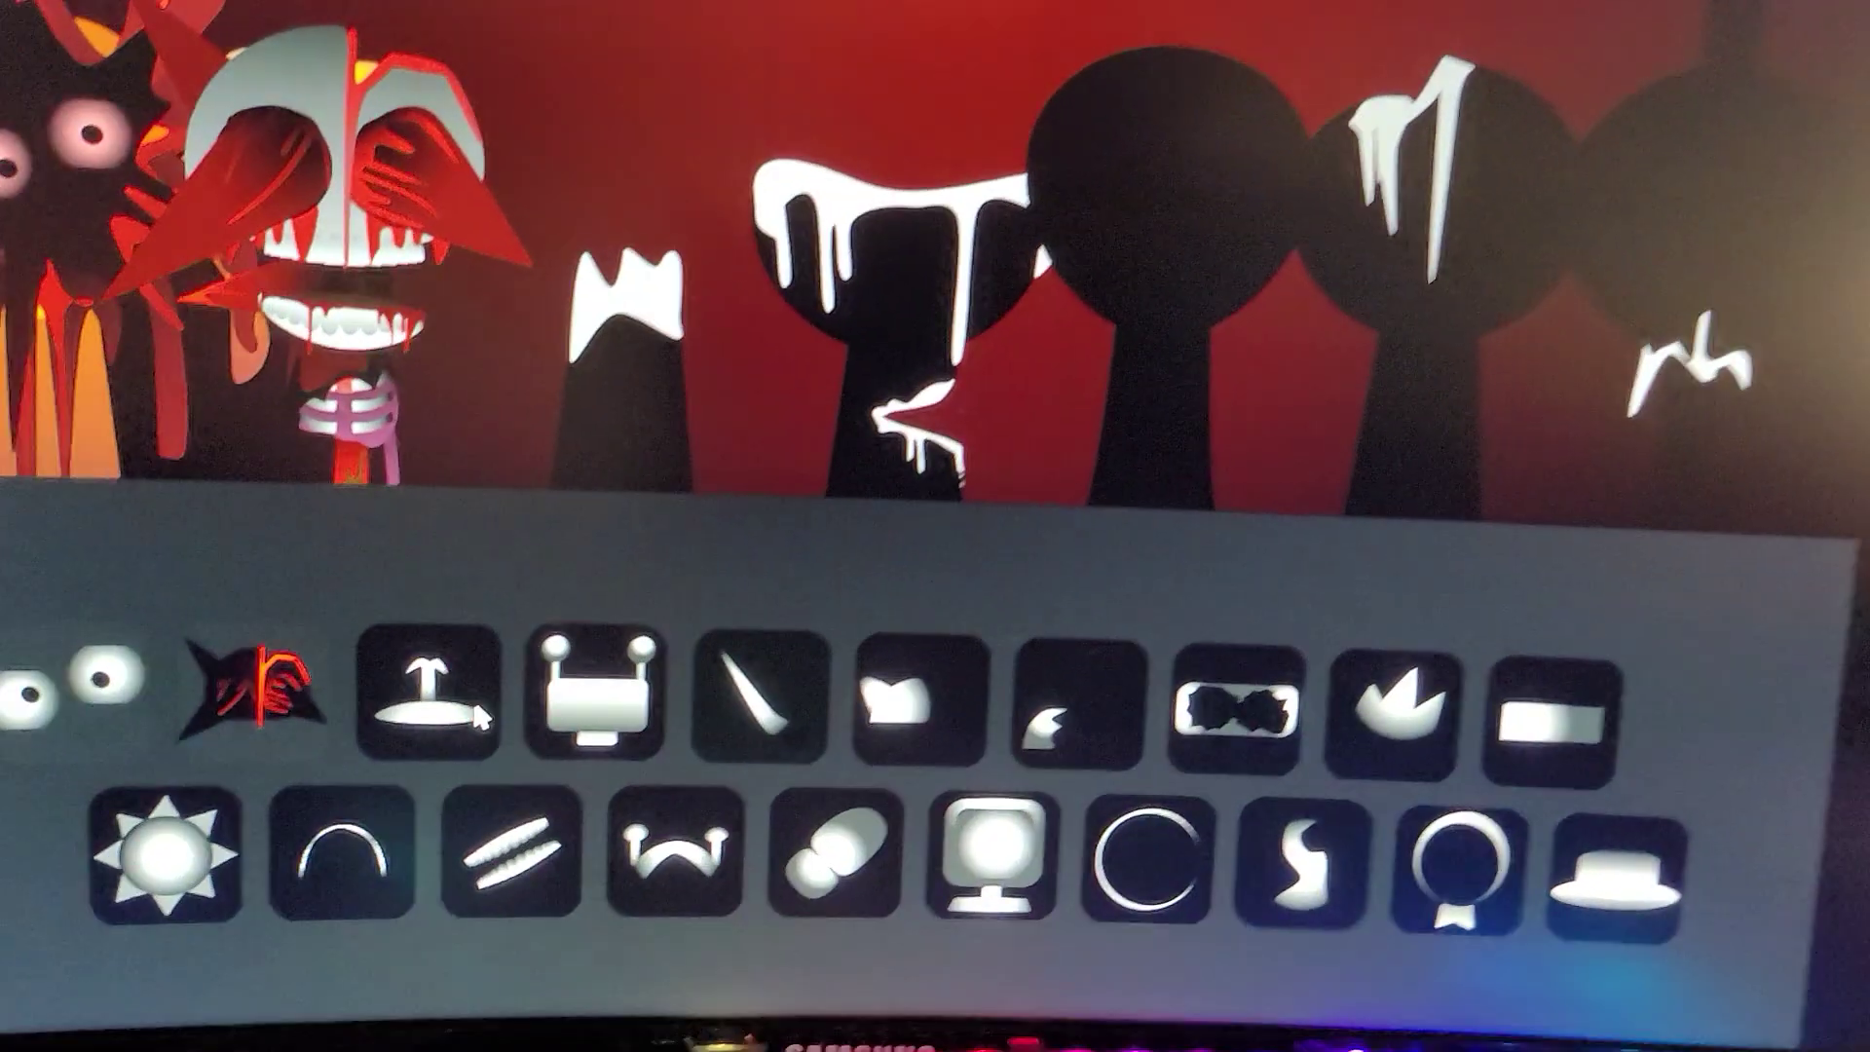
mouse_move(701, 883)
mouse_down()
mouse_move(564, 587)
mouse_move(585, 380)
mouse_up()
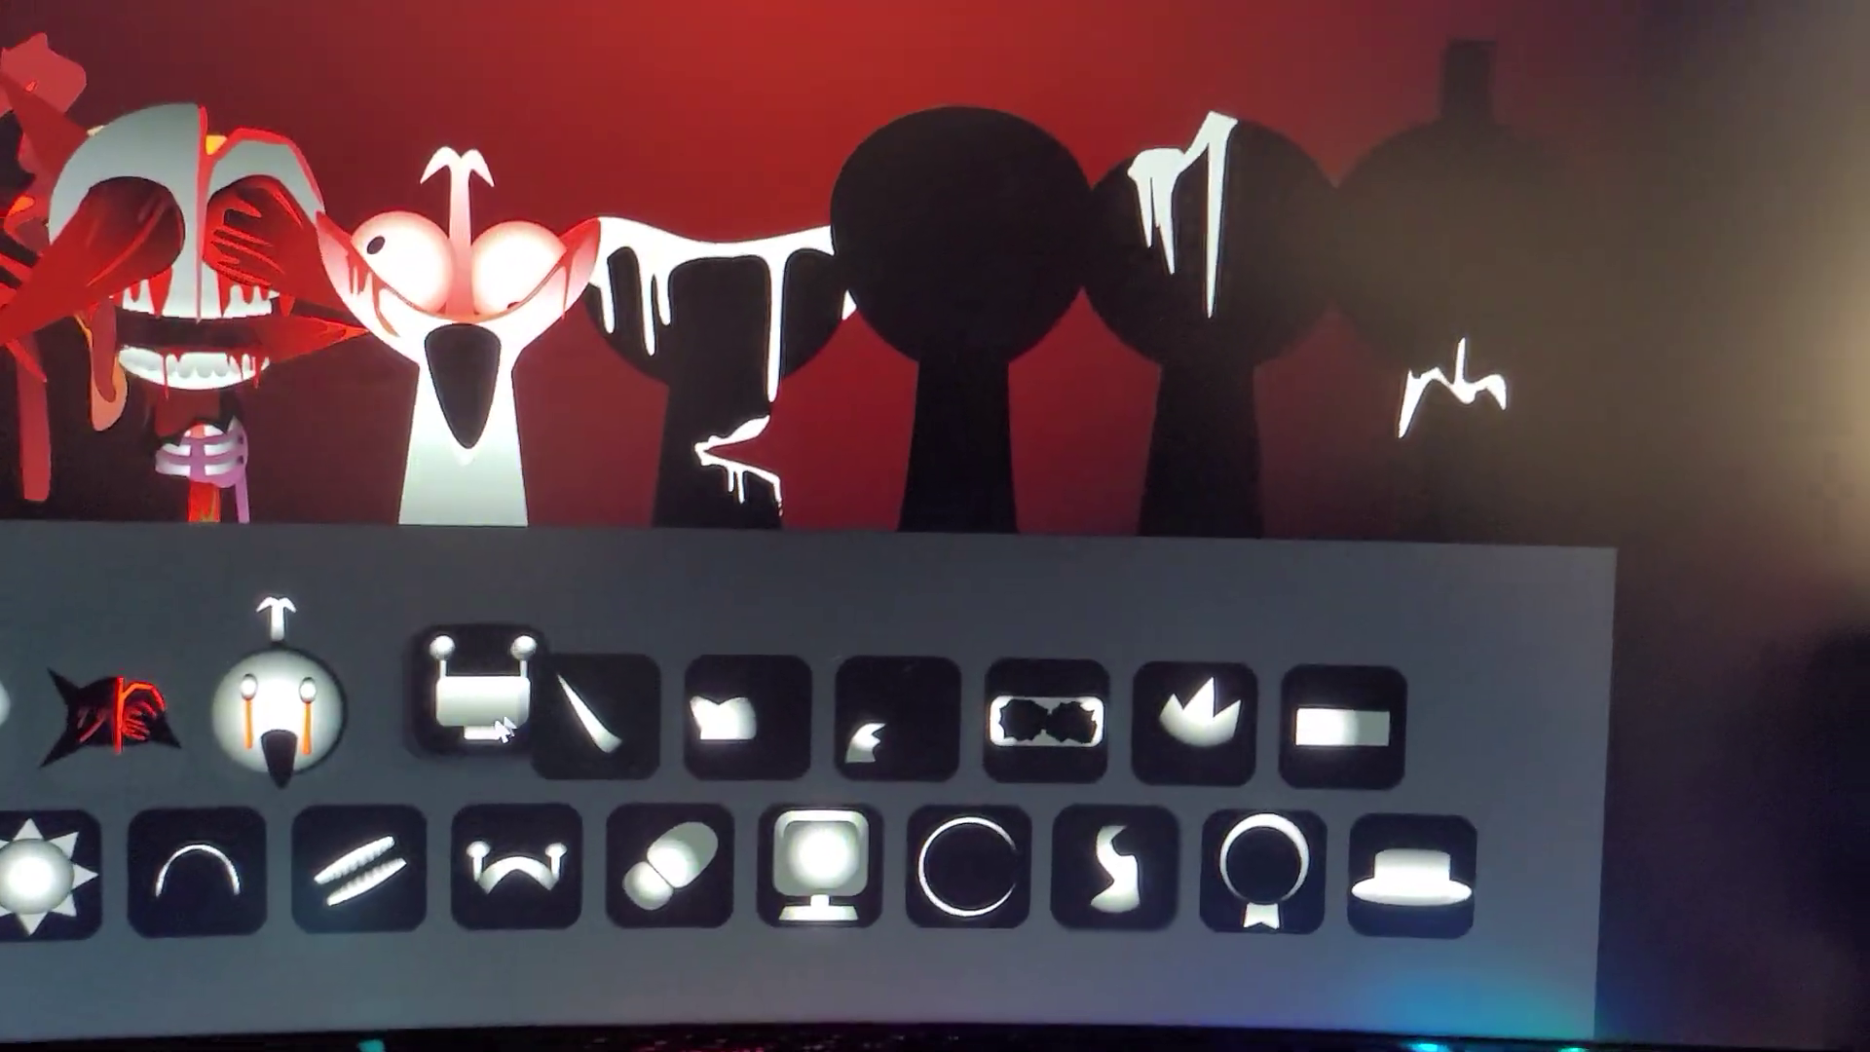
Drop the robot-head icon on the fourth silhouette and the medal icon on another.
drag(568, 866, 834, 512)
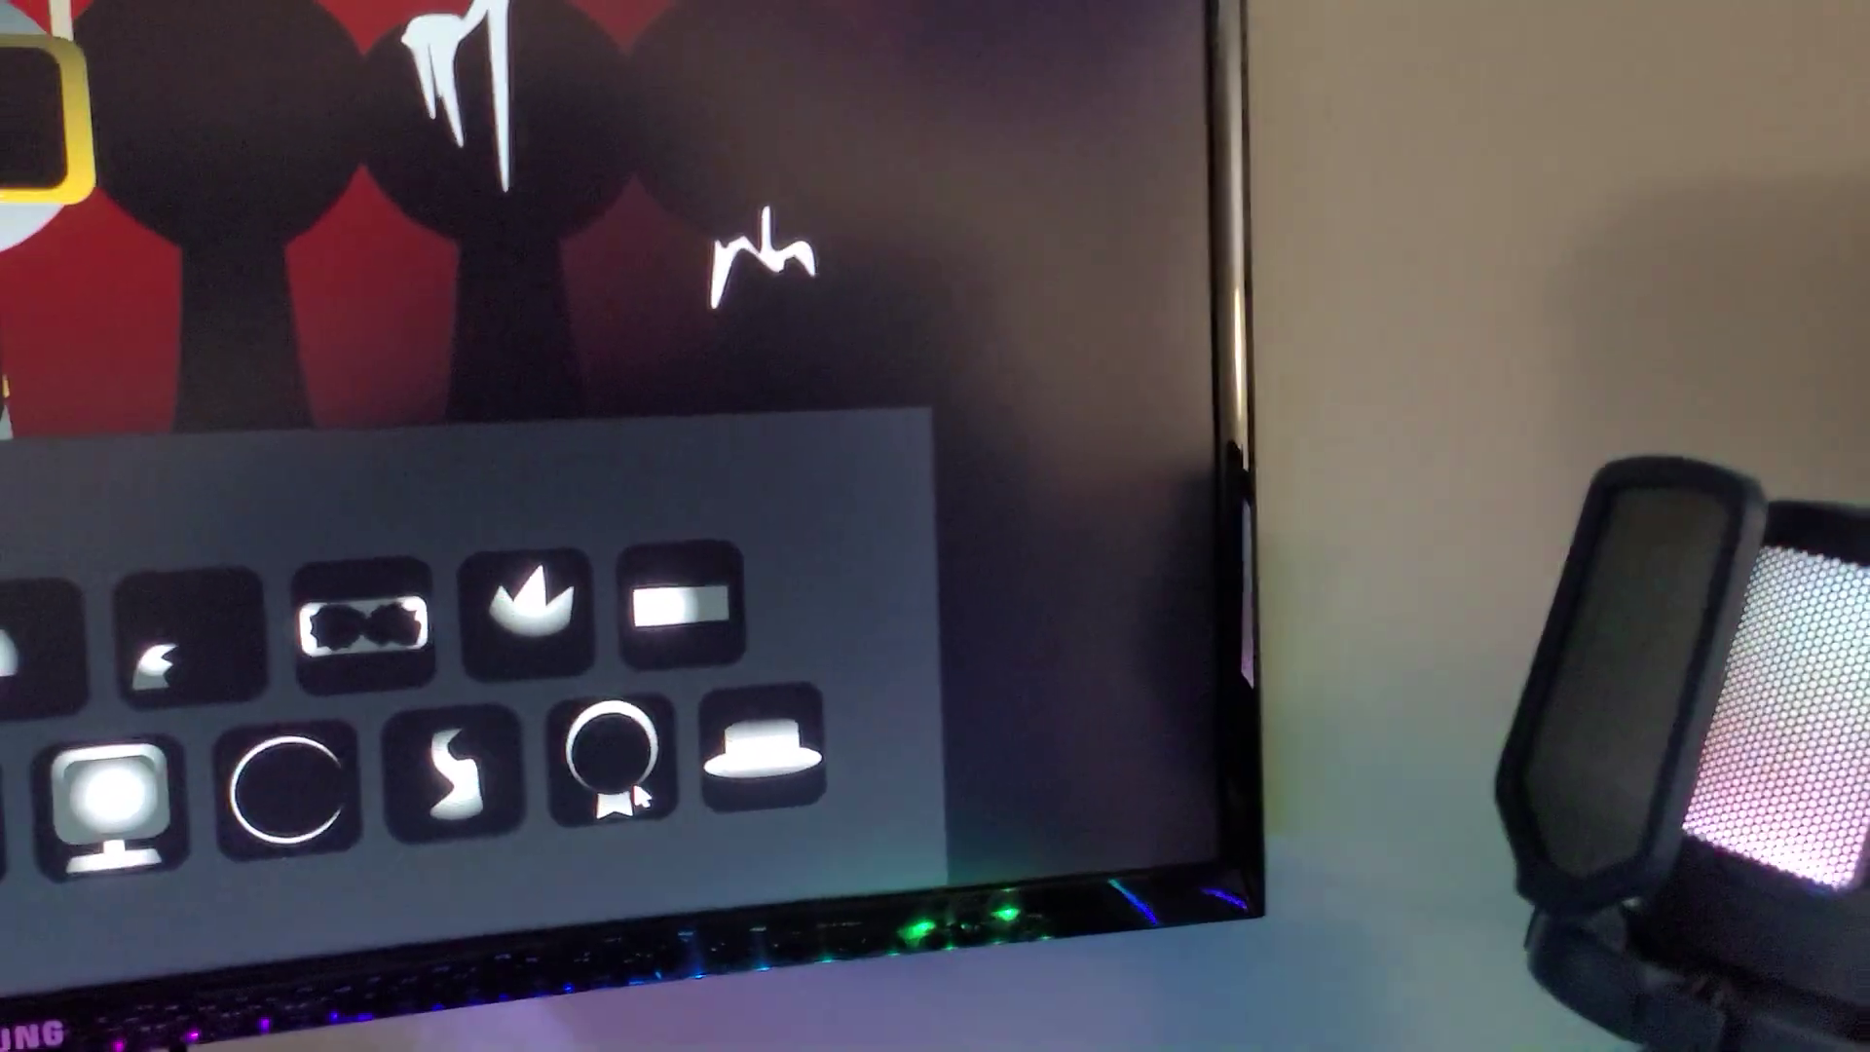
drag(592, 800, 161, 220)
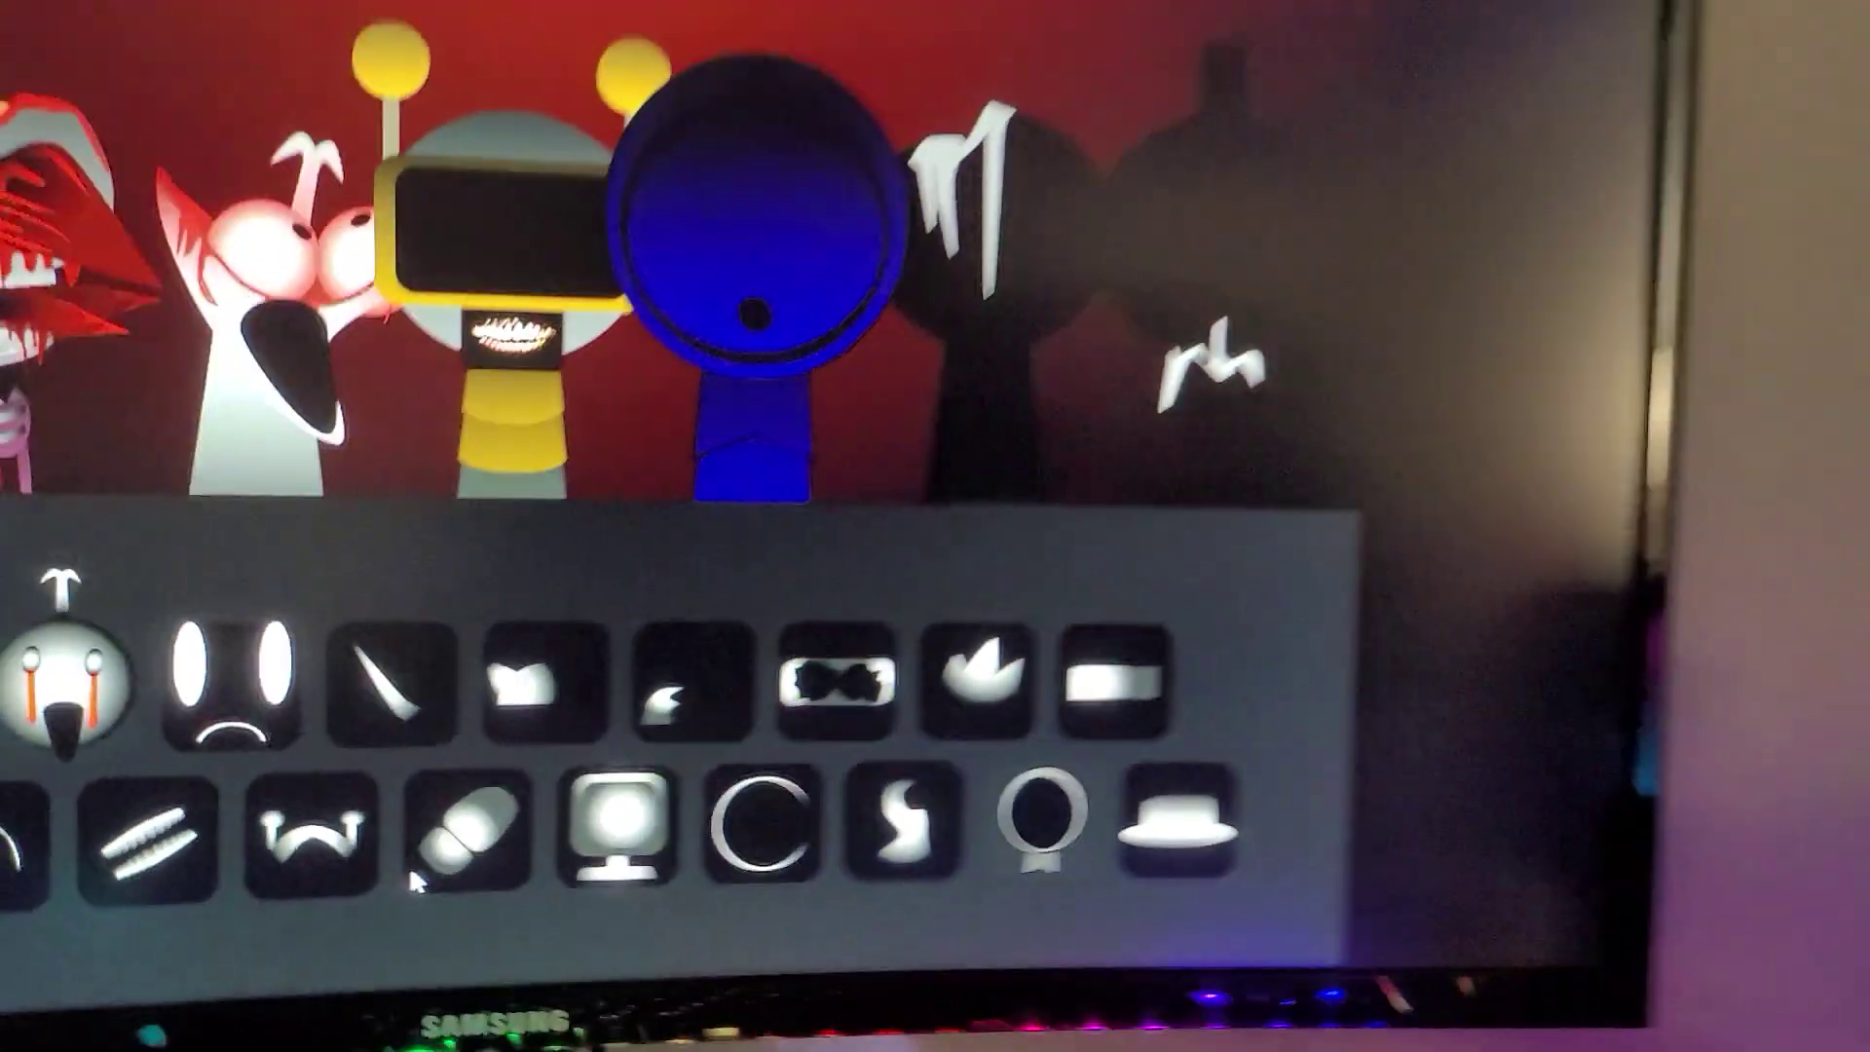
Drag one more icon onto the stage, leaving every performer a black dripping silhouette.
mouse_move(414, 879)
mouse_down()
mouse_move(511, 501)
mouse_move(701, 337)
mouse_up()
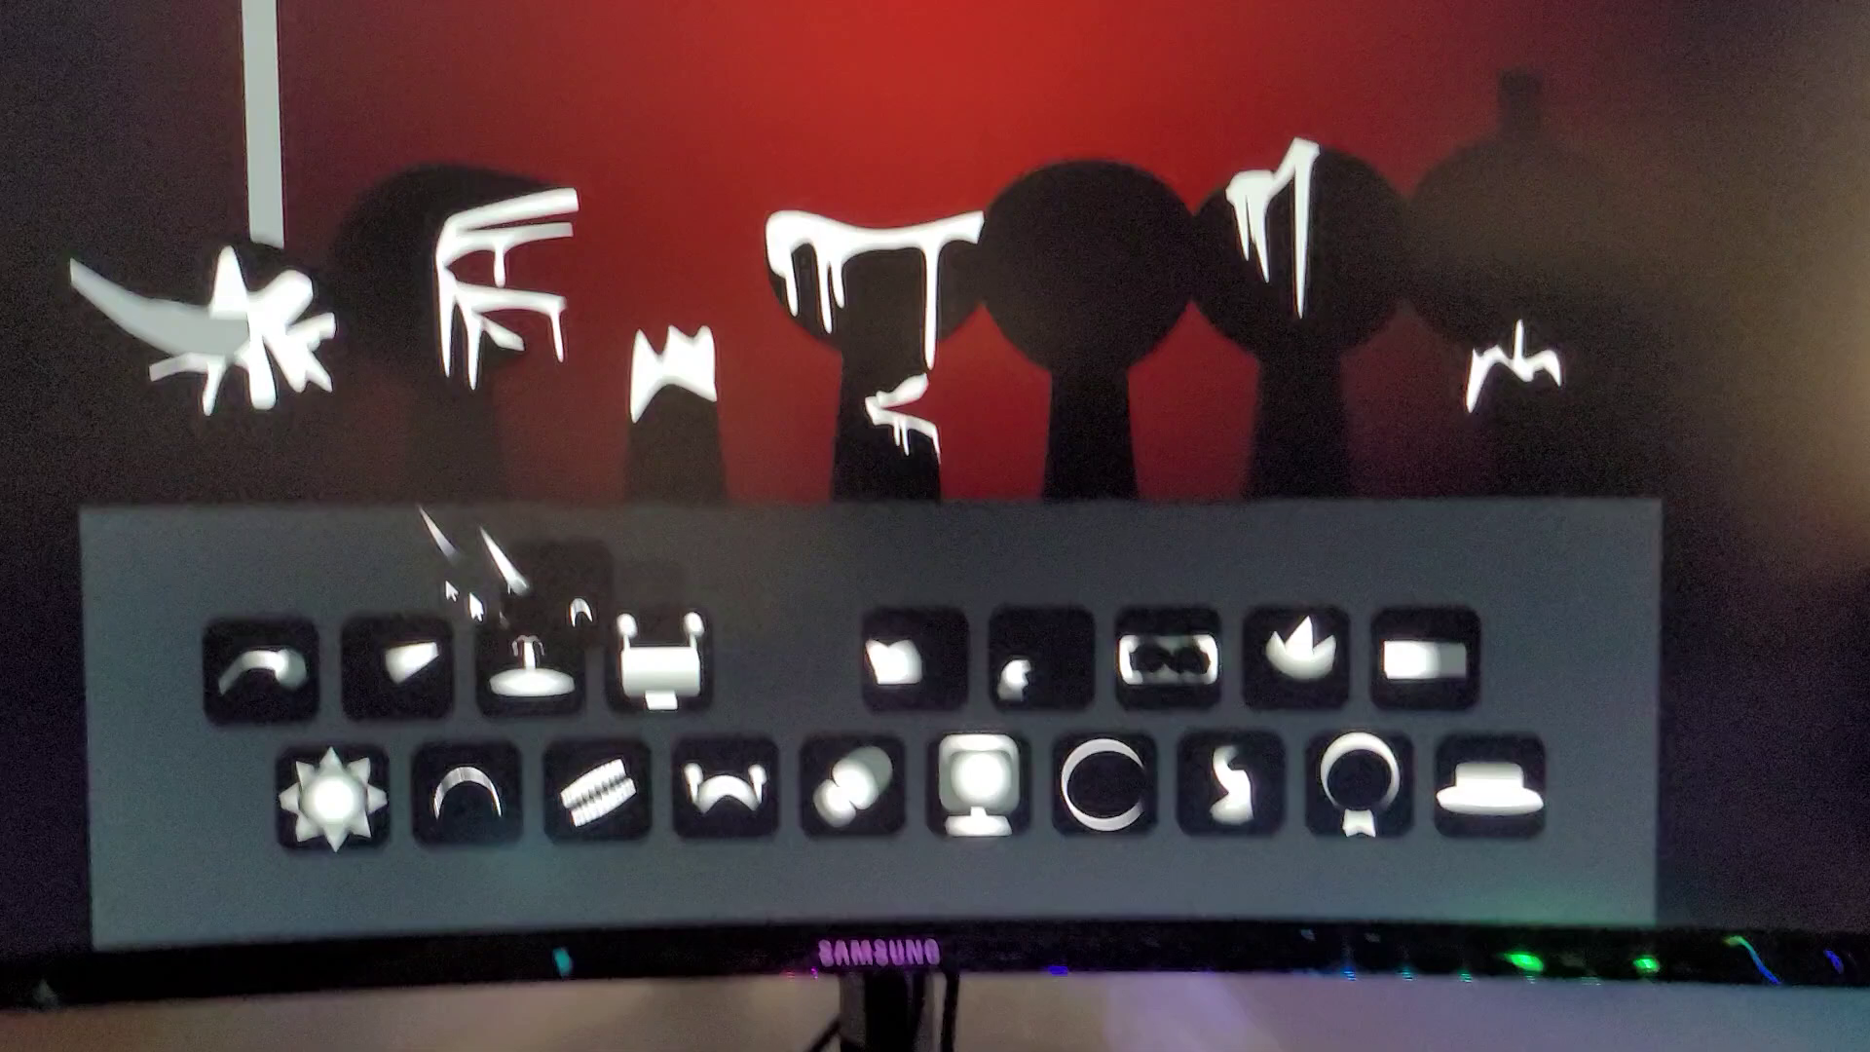
Give sounds to the leftmost and second slots, then add goggled and green-haired characters.
drag(591, 571, 285, 439)
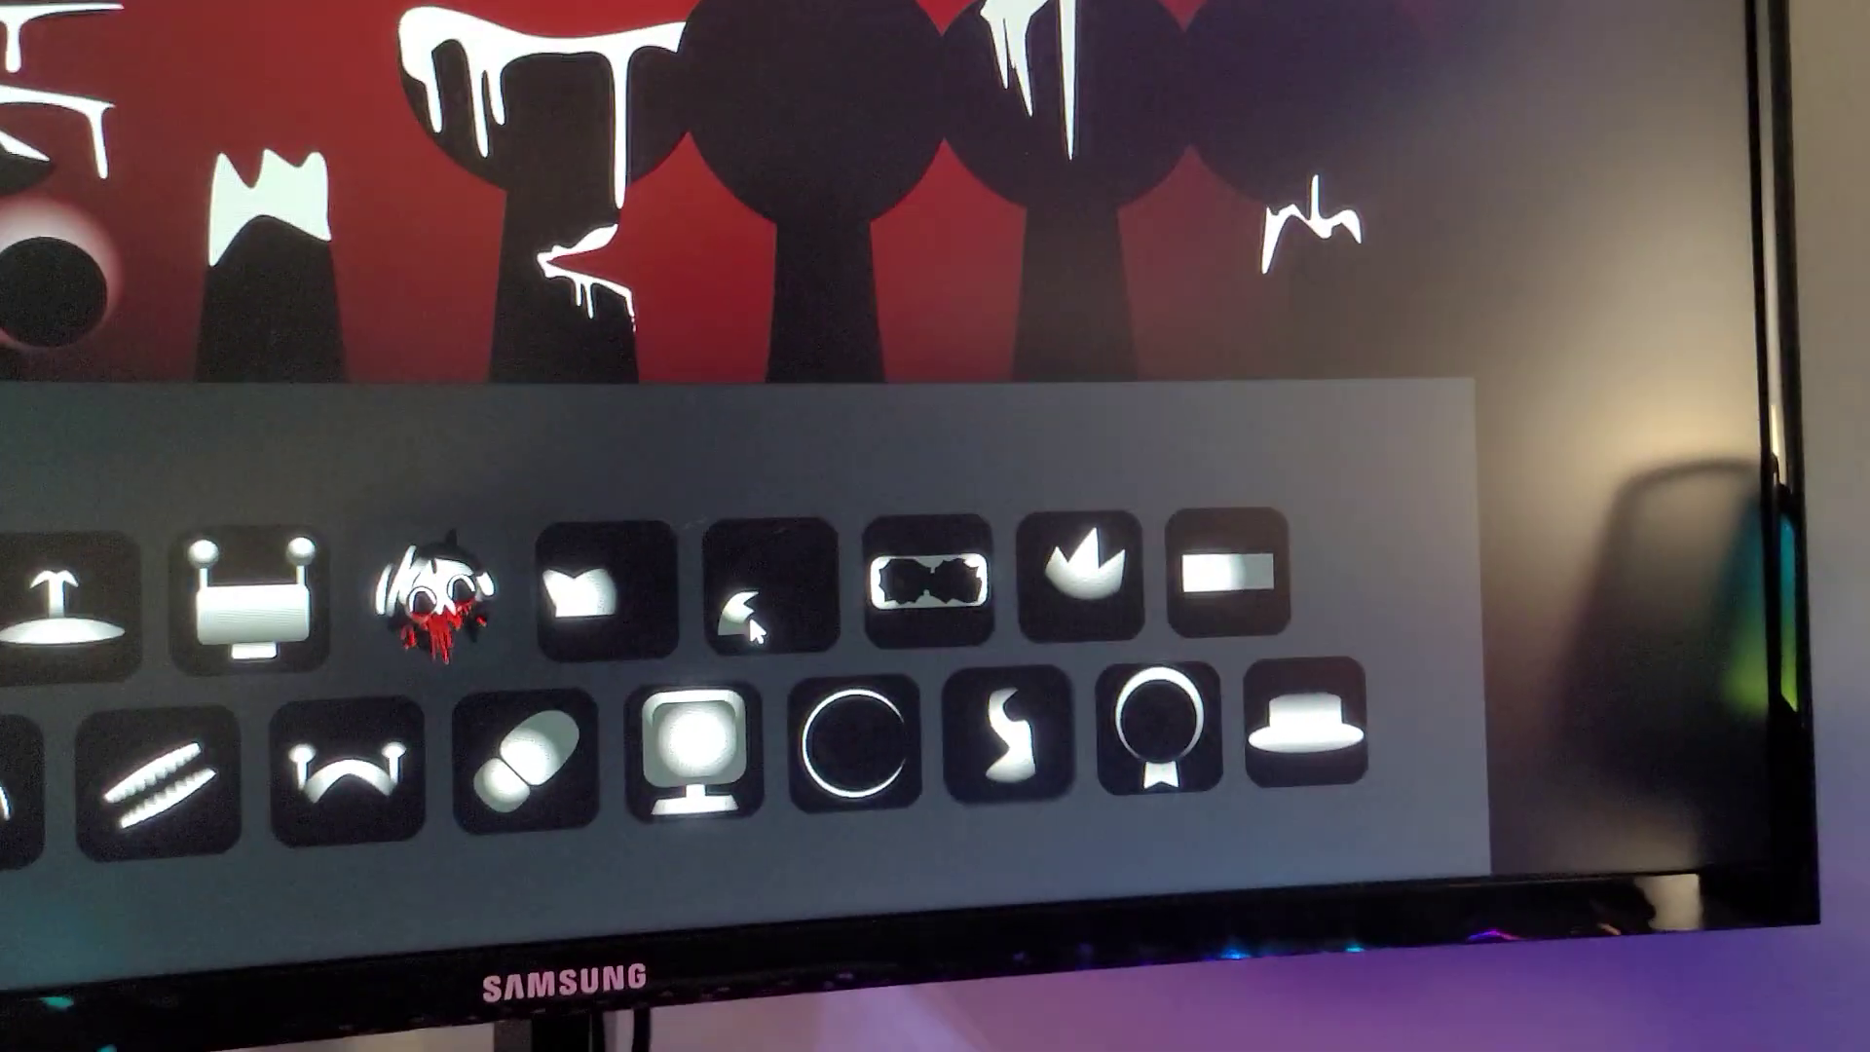
drag(969, 692, 190, 300)
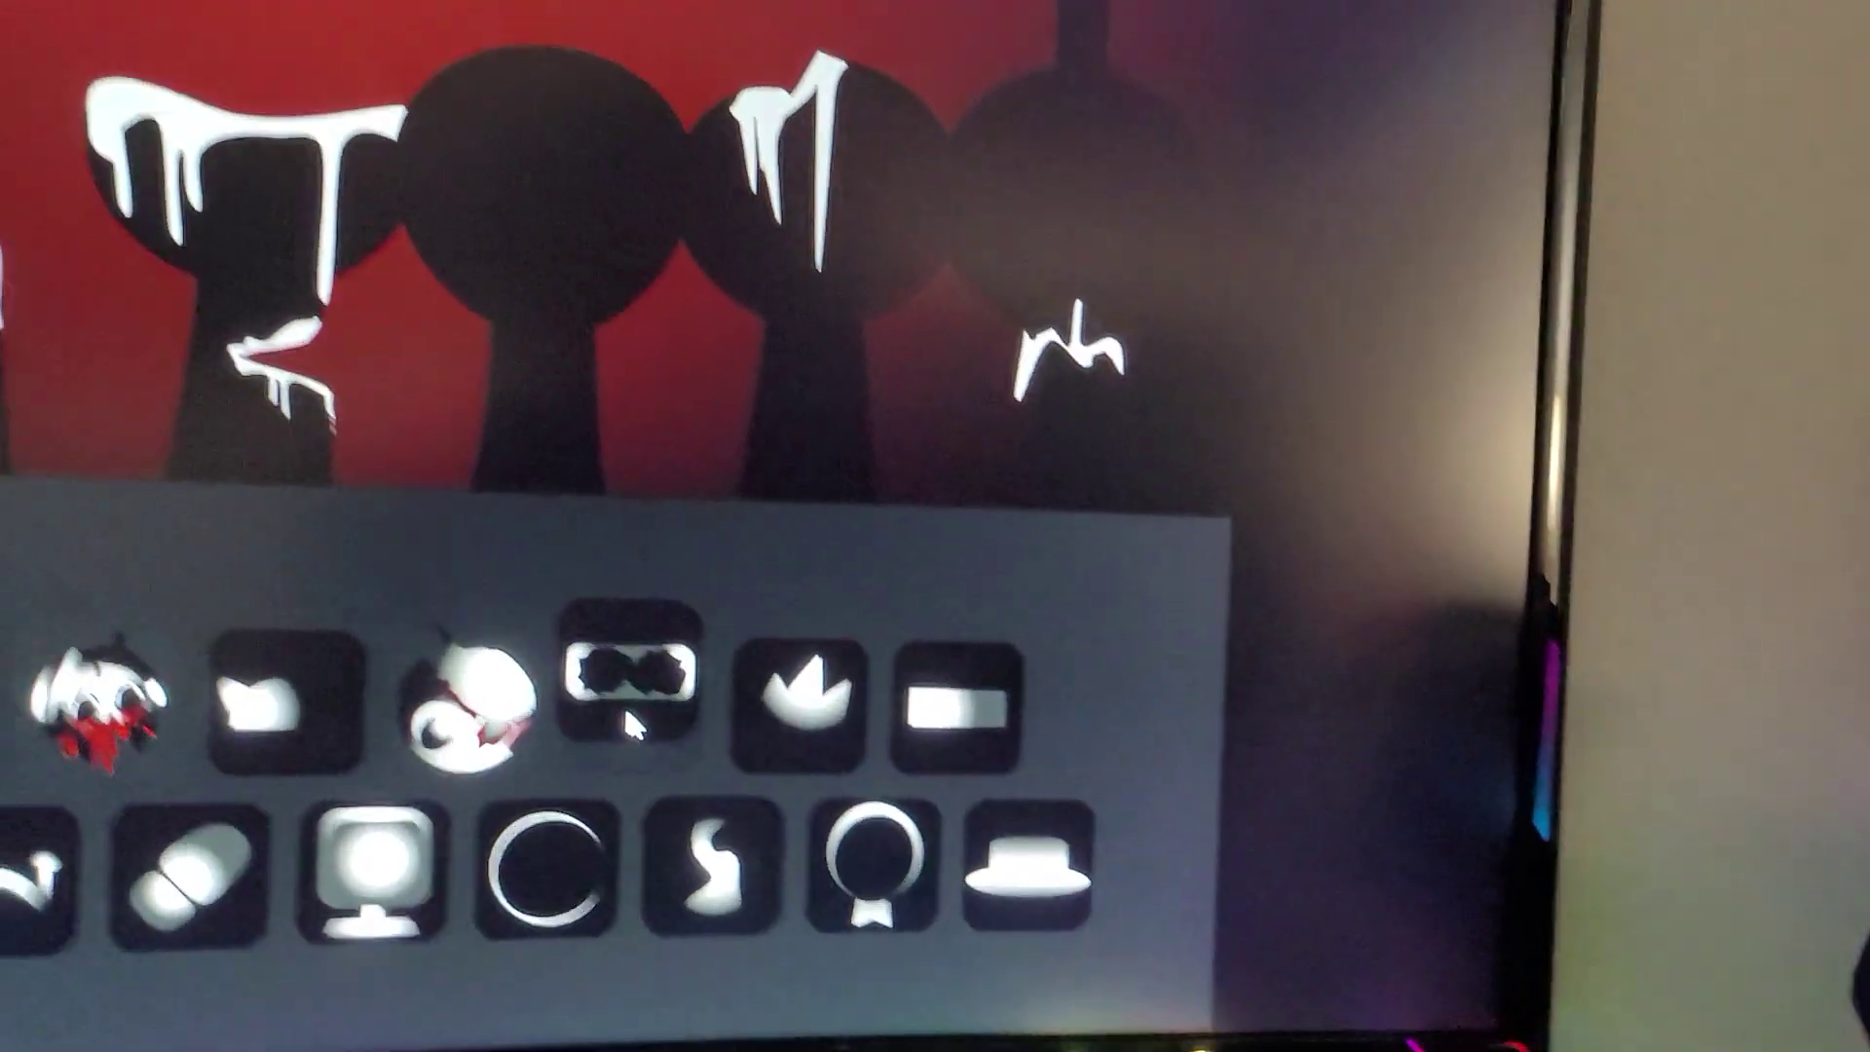
drag(629, 723, 352, 683)
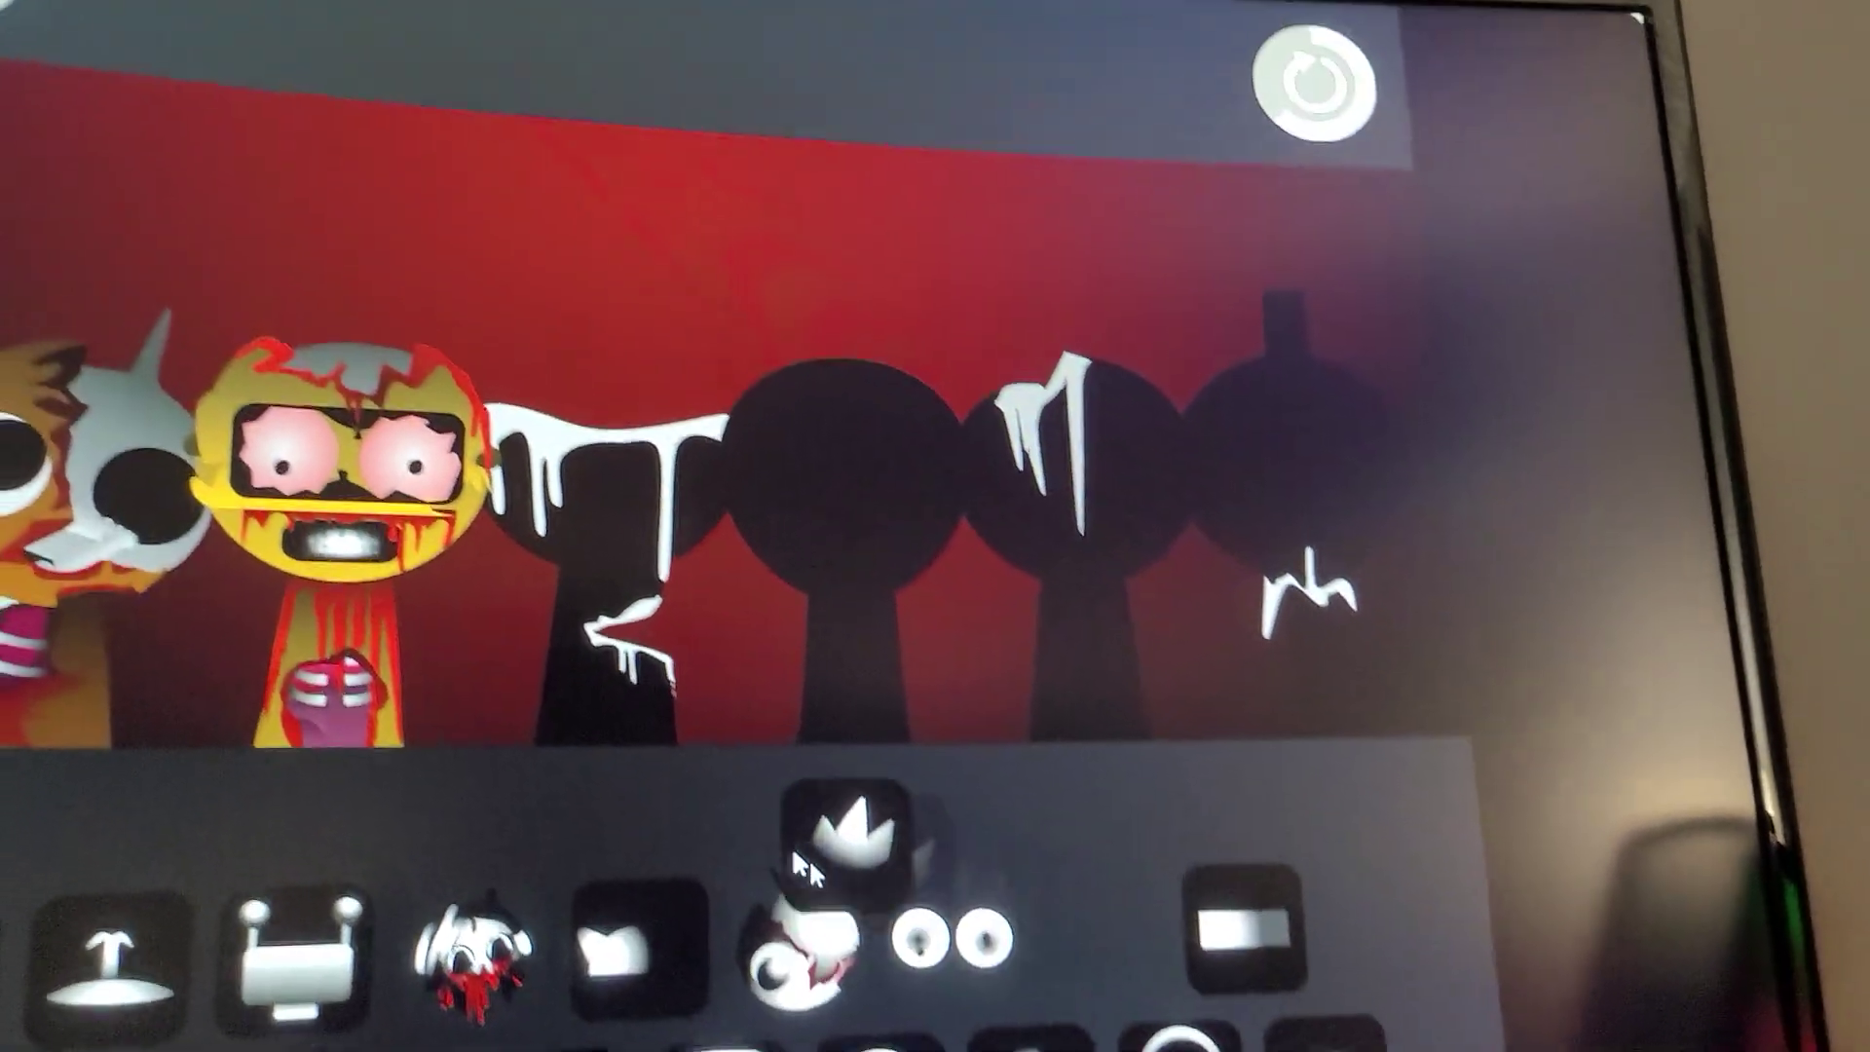
drag(1161, 702, 650, 365)
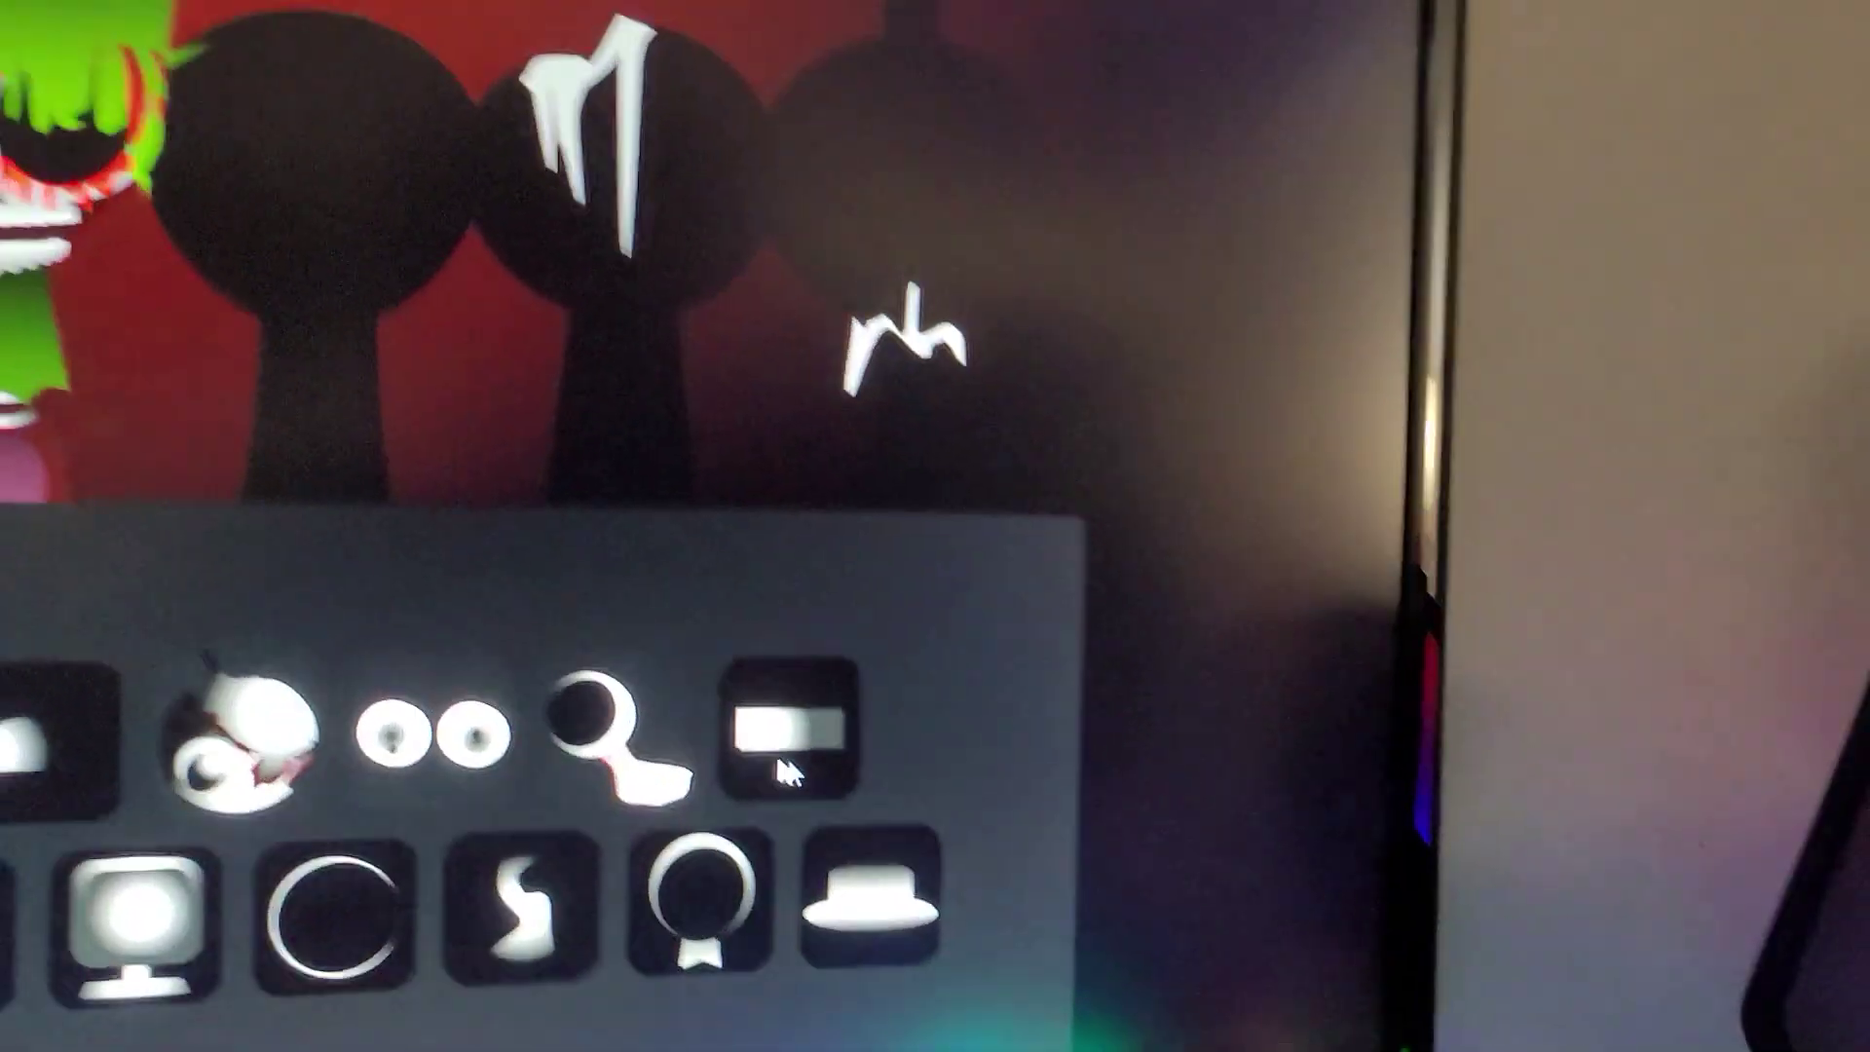
Give the third silhouette the teal one-eyed sound and place the arch sound on a character.
drag(796, 782, 683, 796)
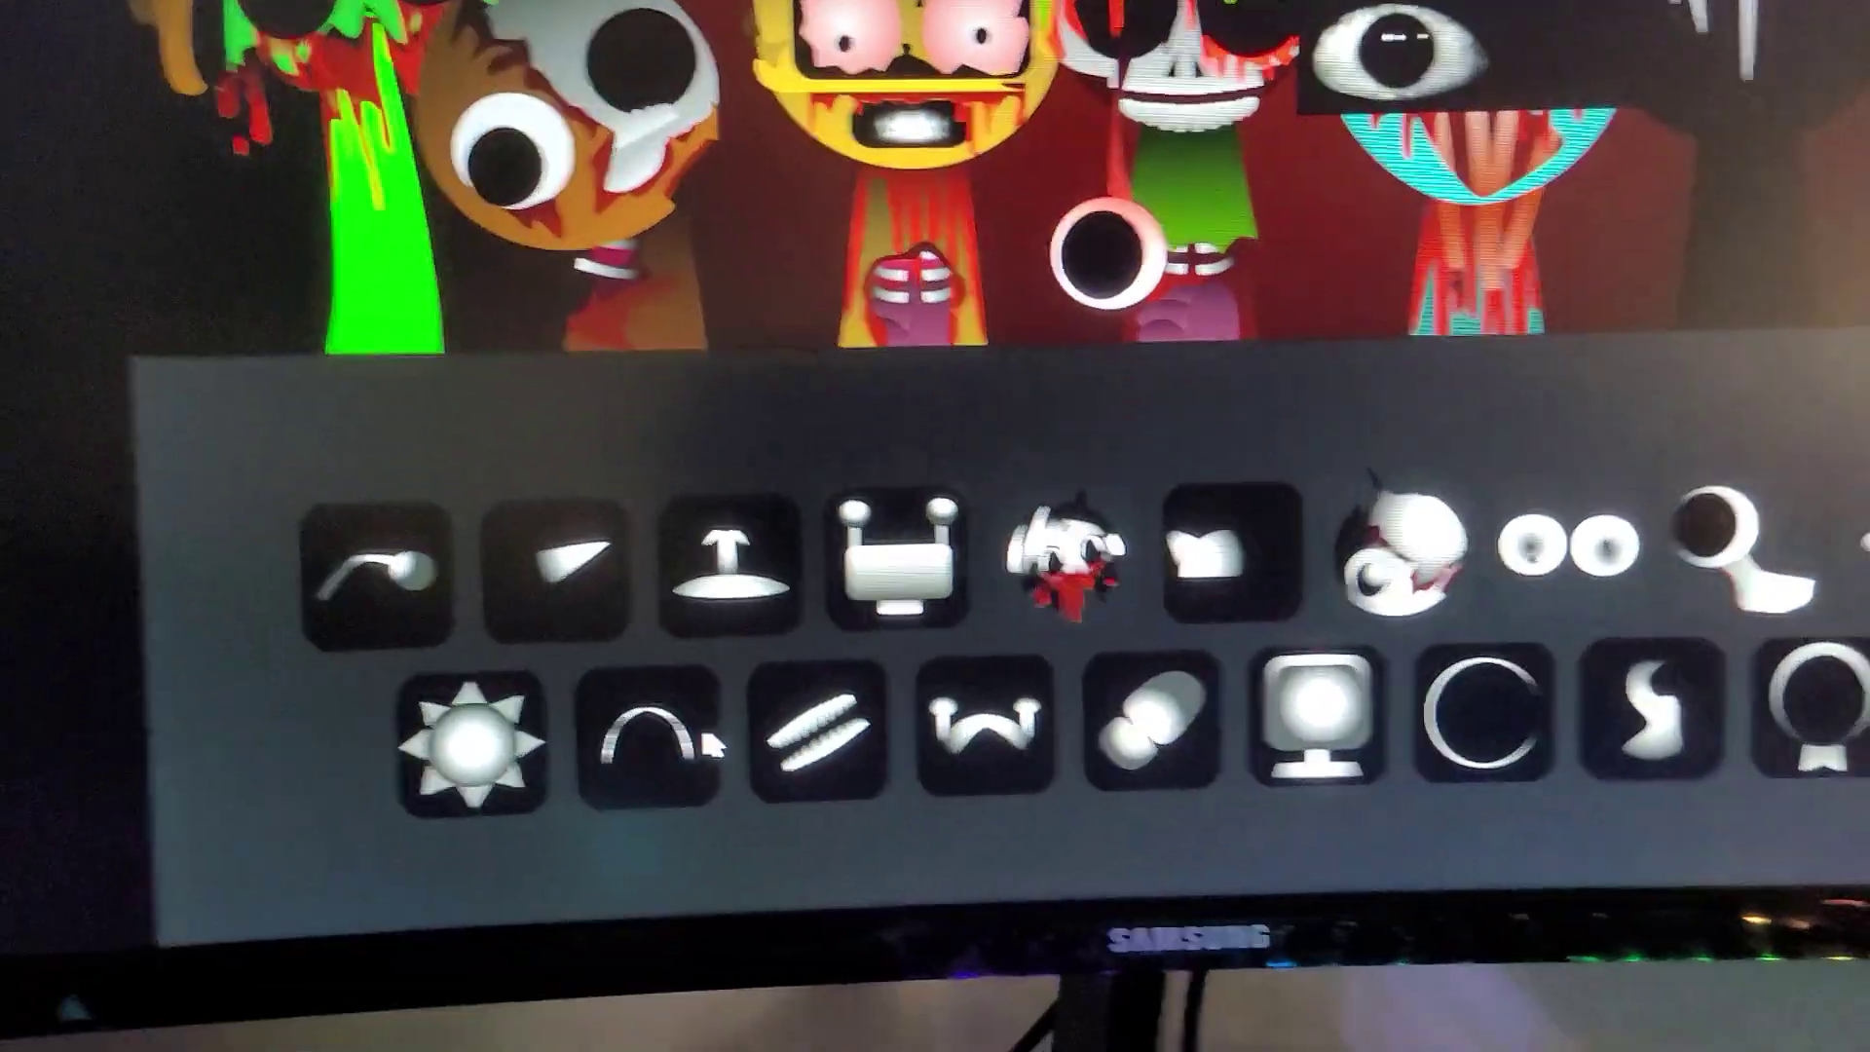
drag(649, 732, 1678, 365)
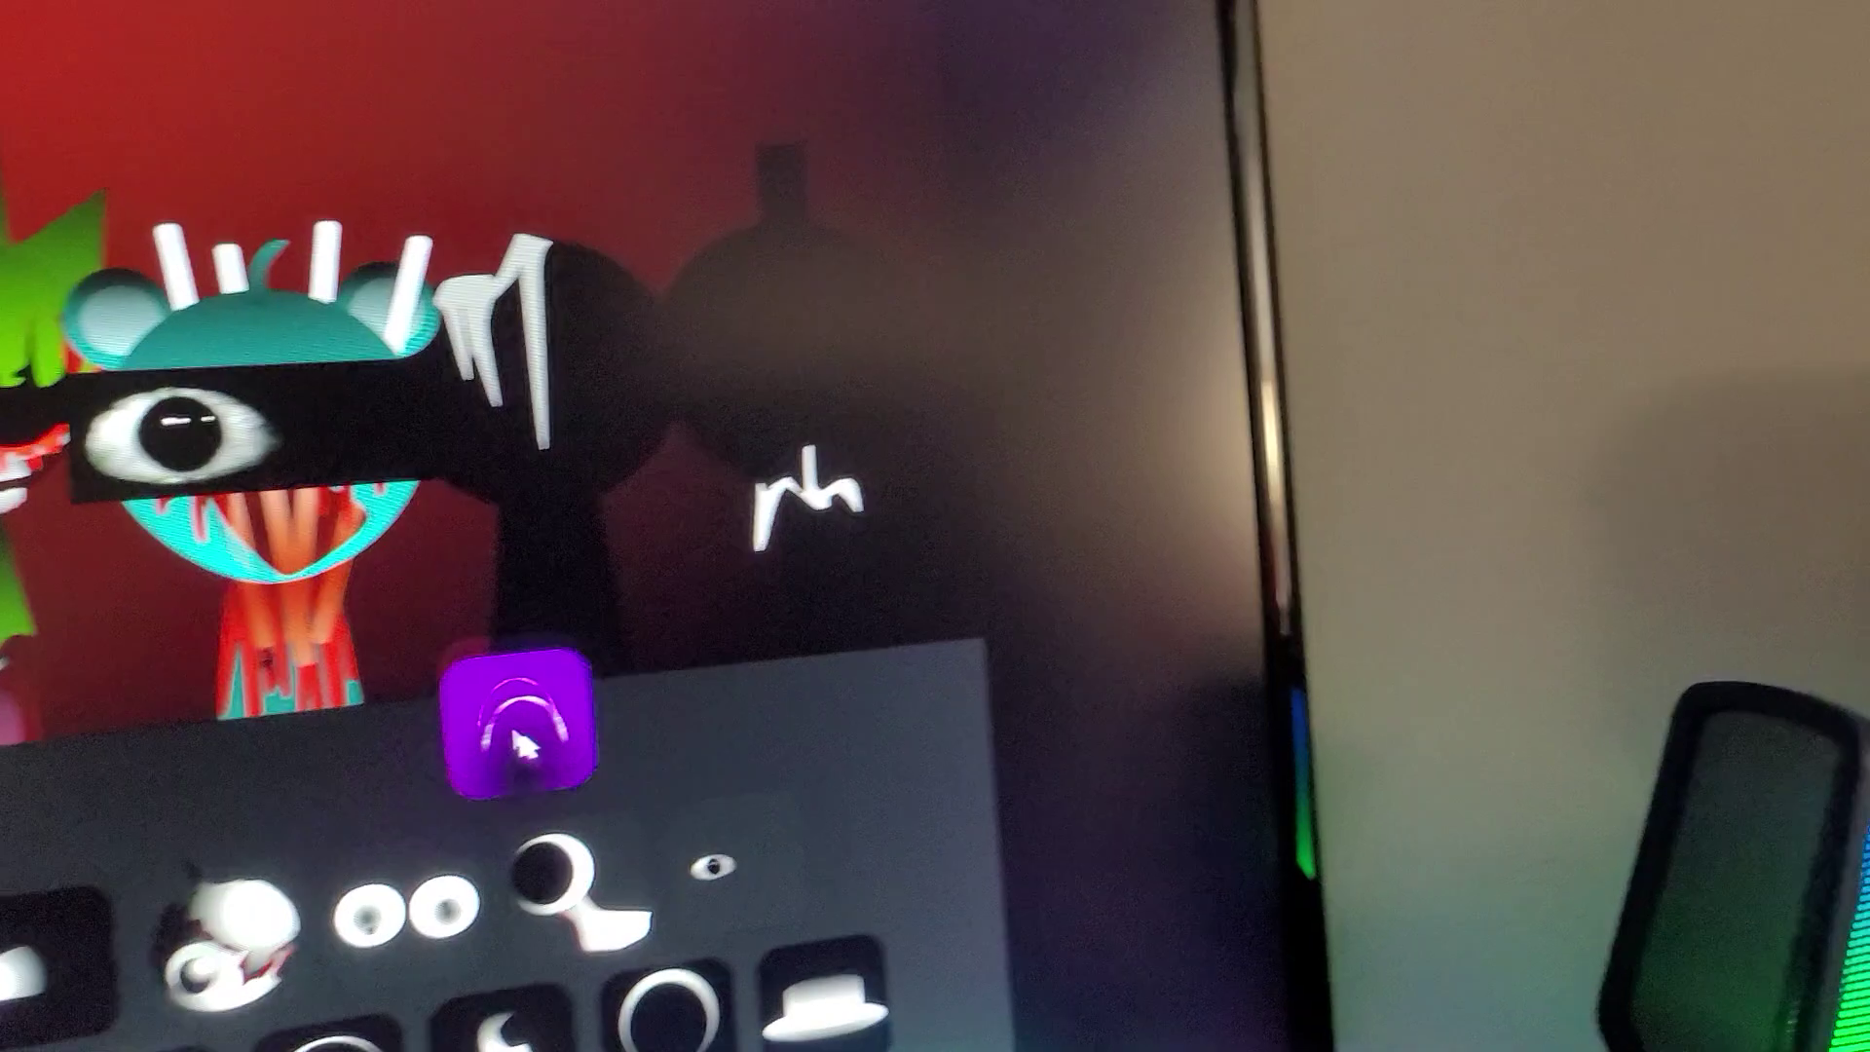
drag(519, 746, 570, 636)
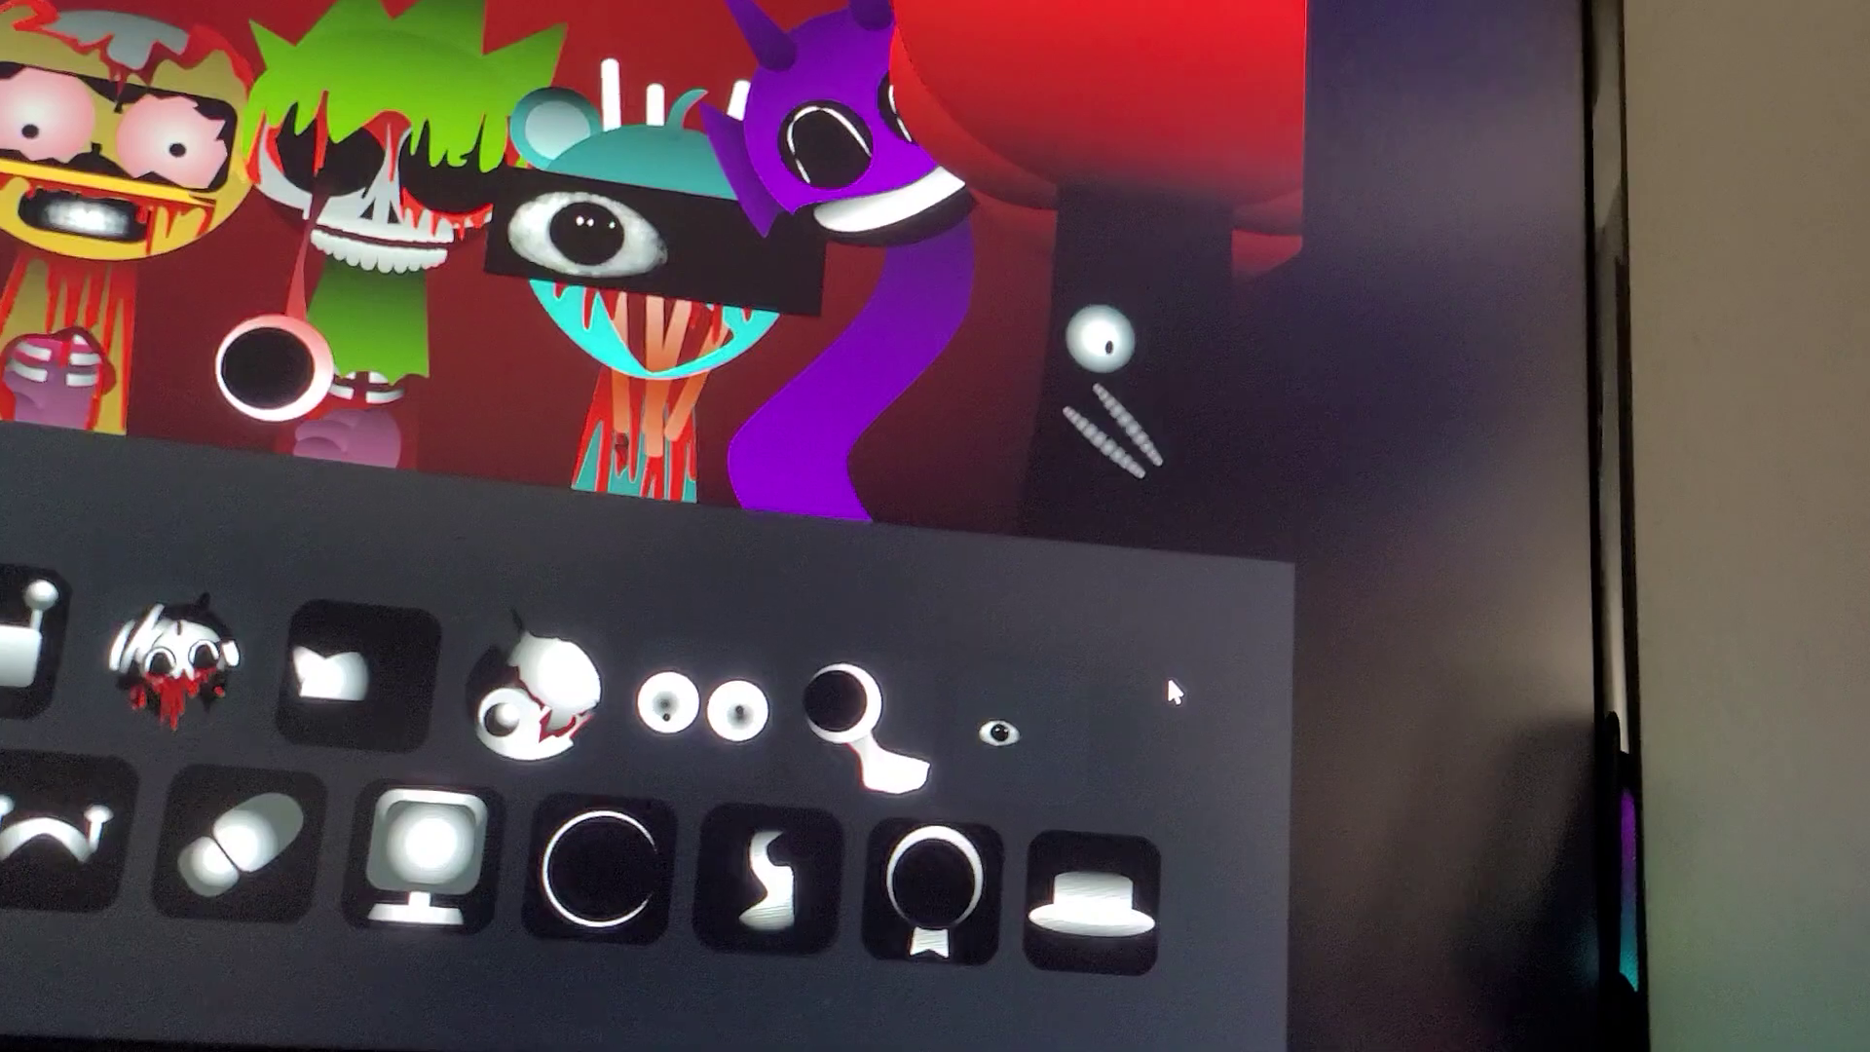
mouse_move(854, 439)
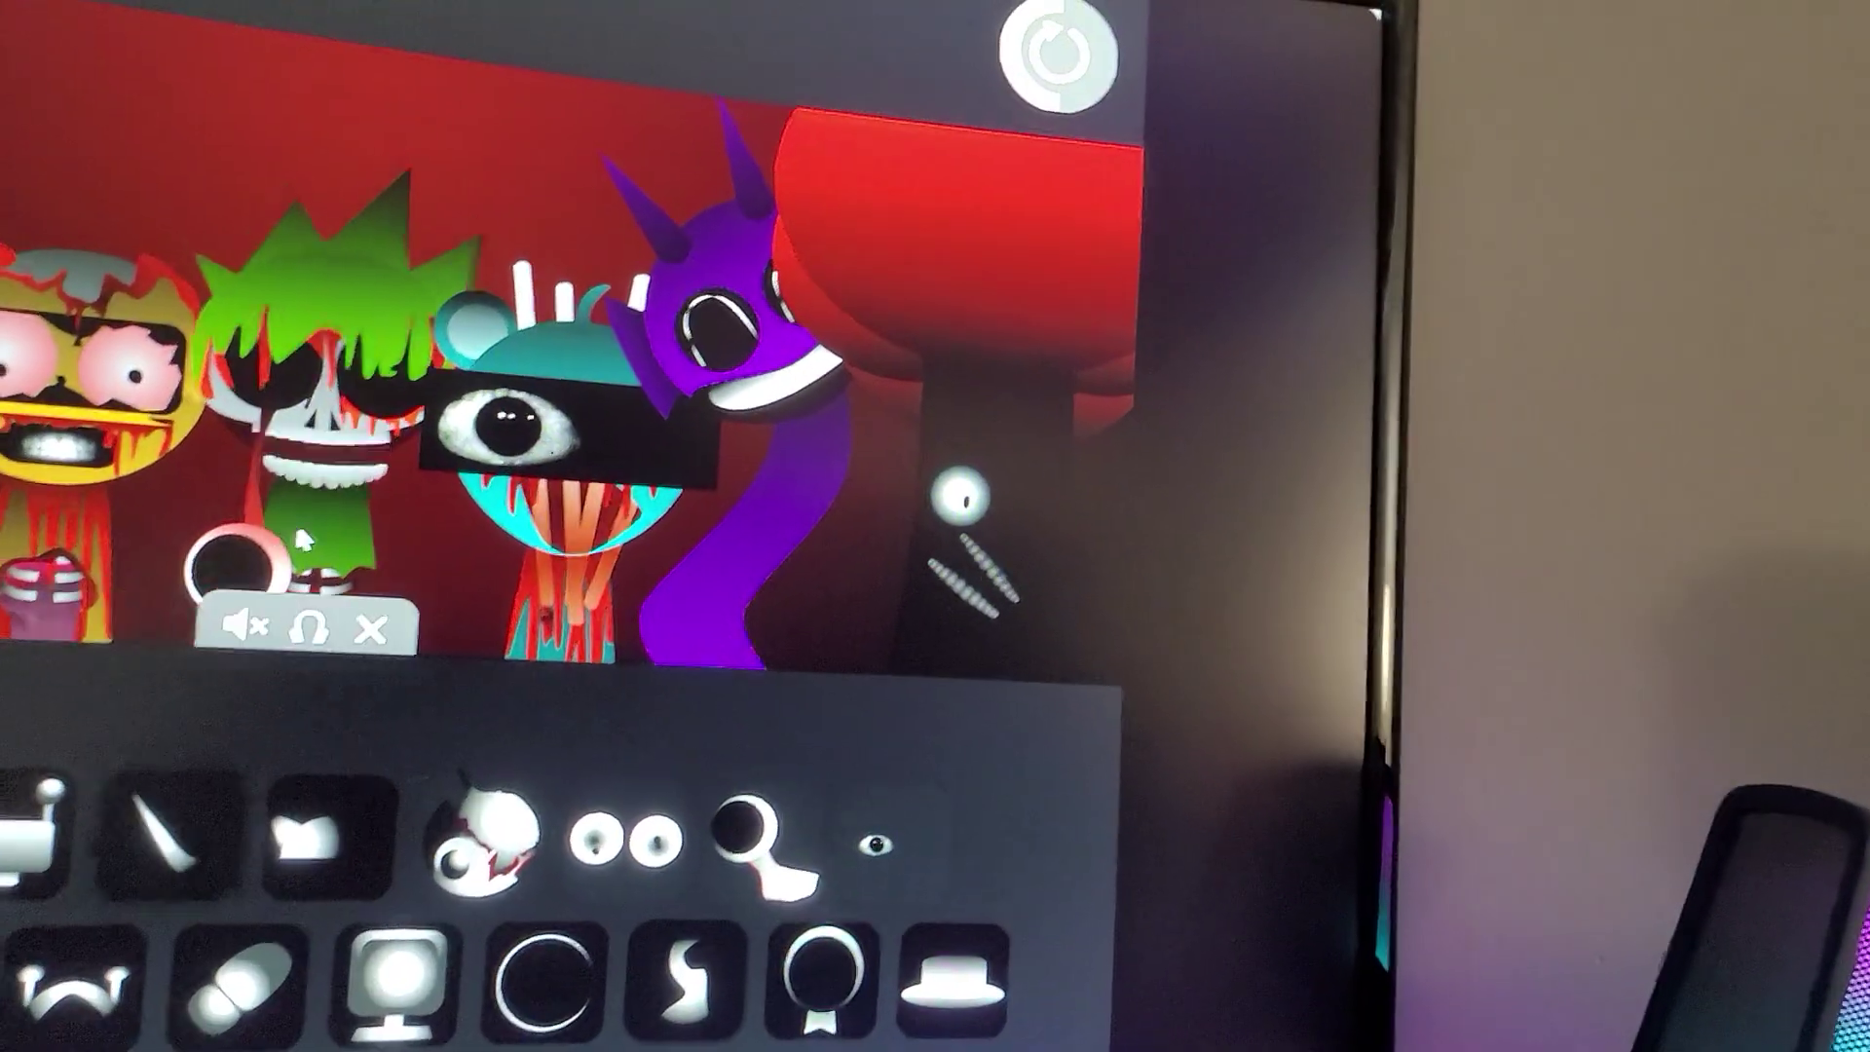
Drop a new tray icon on the green character, swapping in a bloody beige creature.
drag(697, 738, 292, 439)
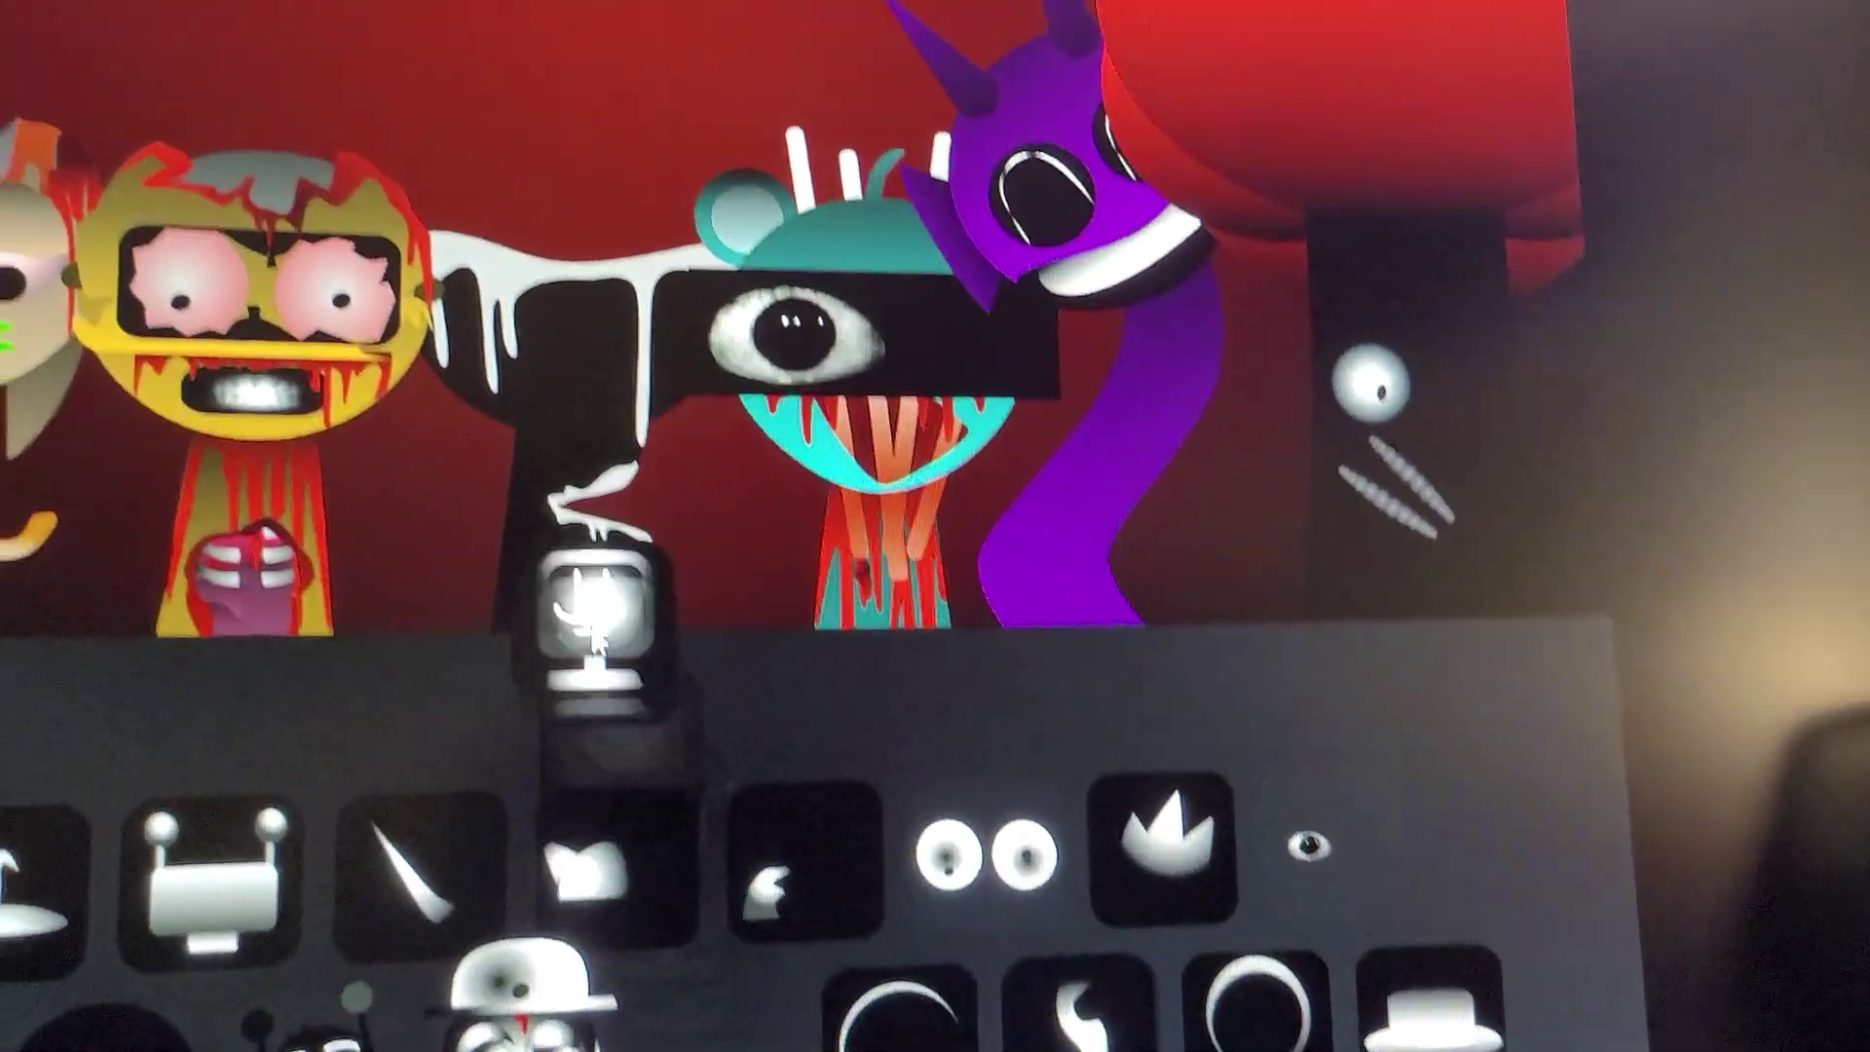
Drop the monitor icon on a black silhouette to add the computer-on-a-desk character.
drag(648, 875, 526, 292)
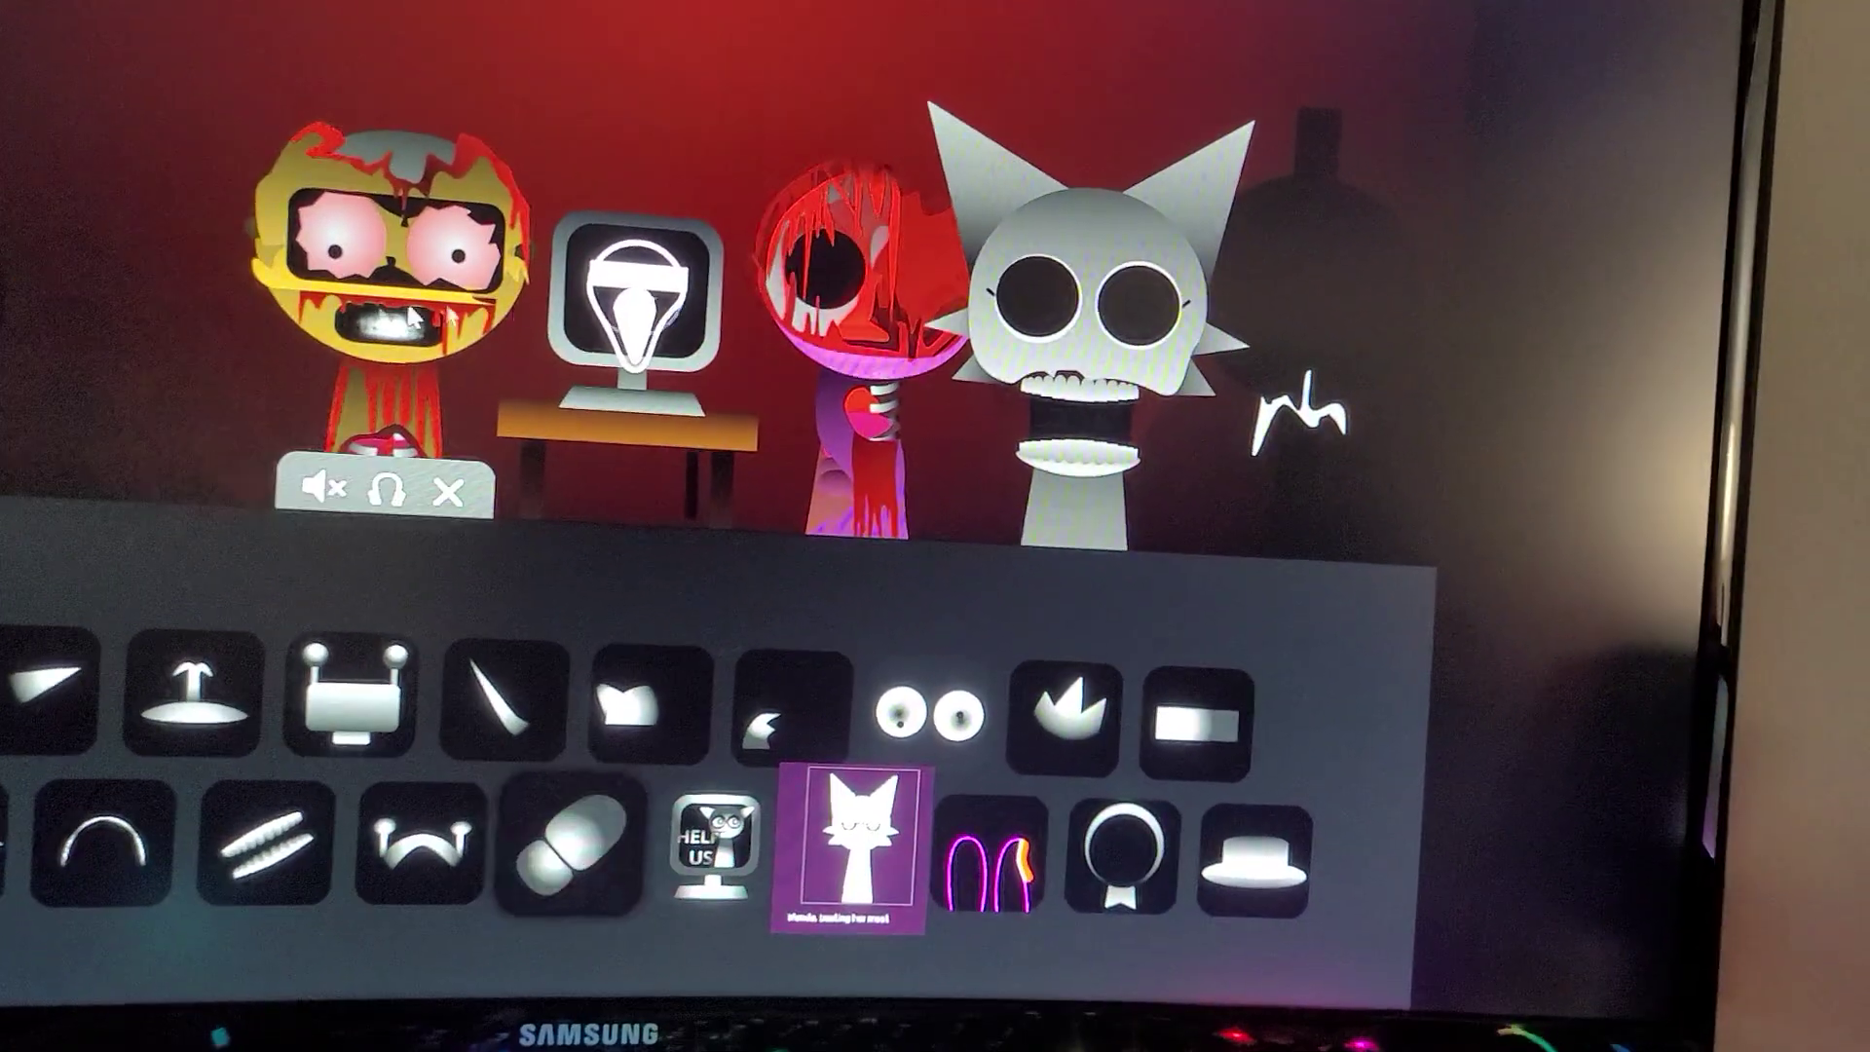
Mute the computer and red-eyeball characters and remove the white spiky-headed one.
click(695, 337)
click(821, 290)
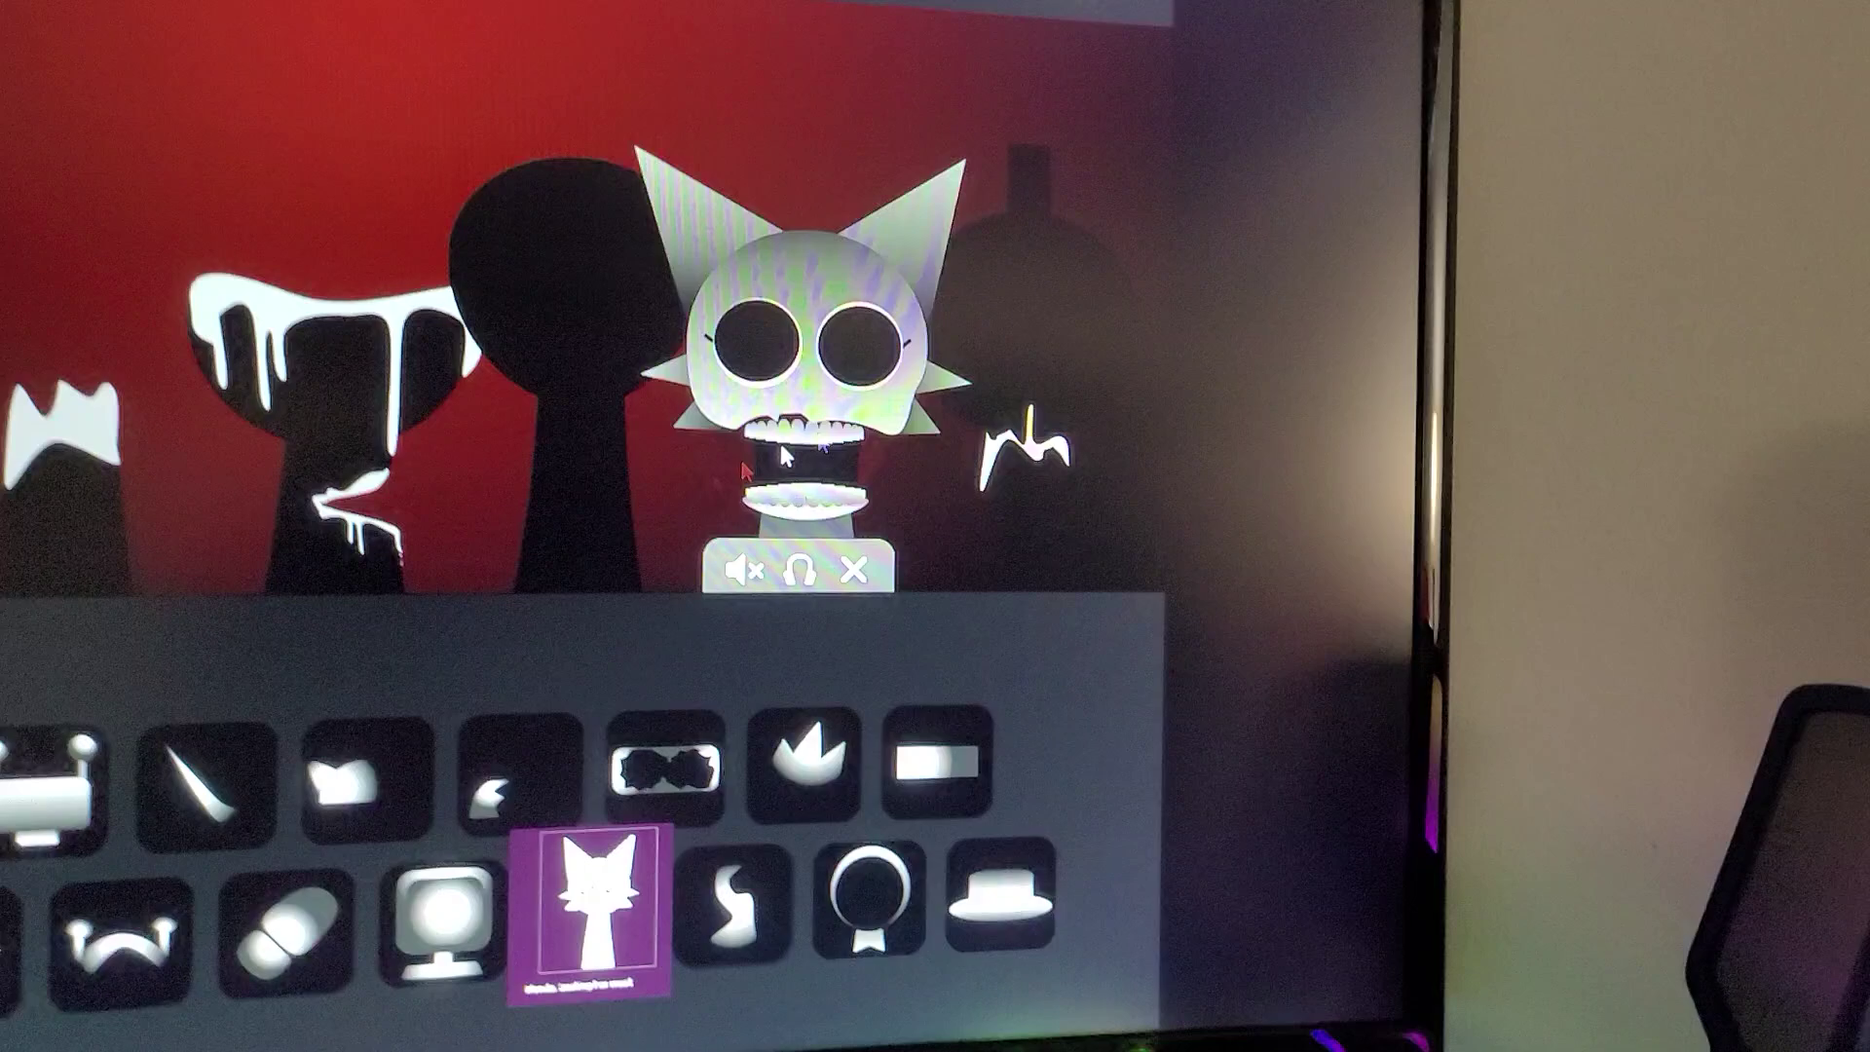
click(1064, 490)
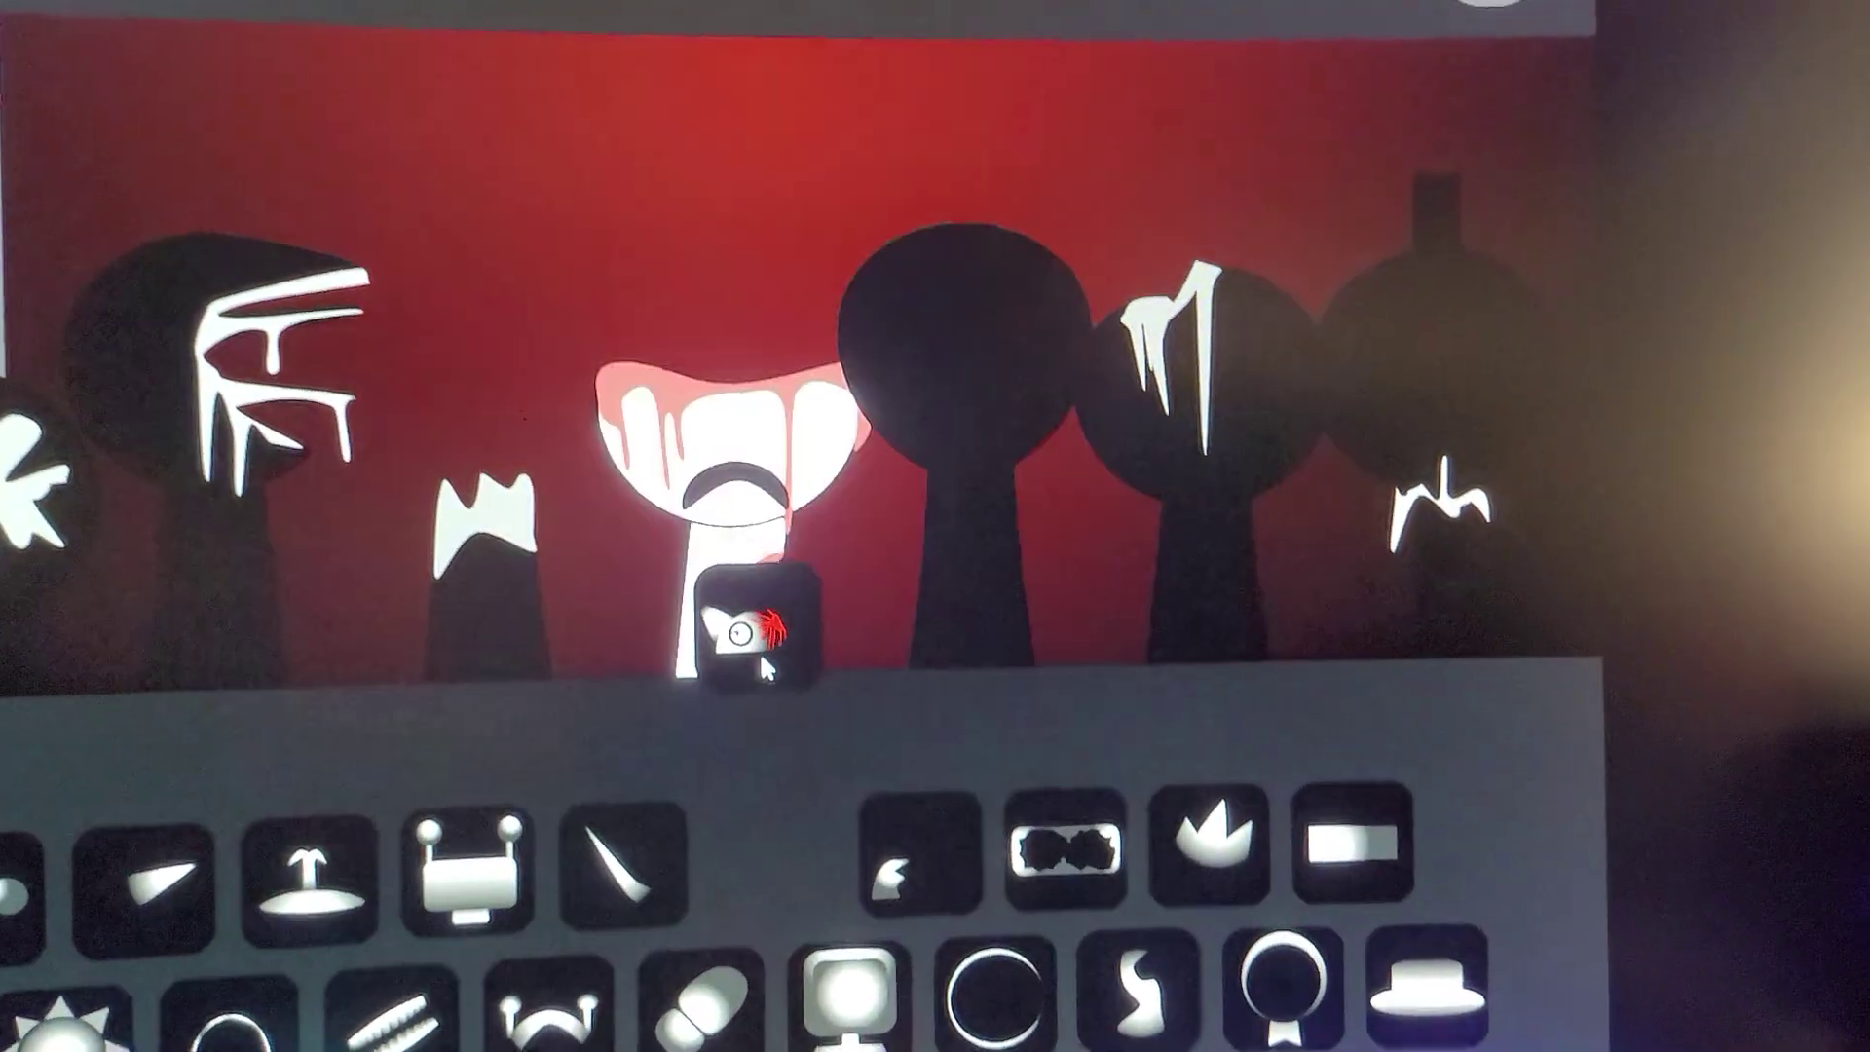
Fill empty slots with the grey cat, two other sounds, and the orange-rimmed and blue characters.
drag(784, 718, 760, 652)
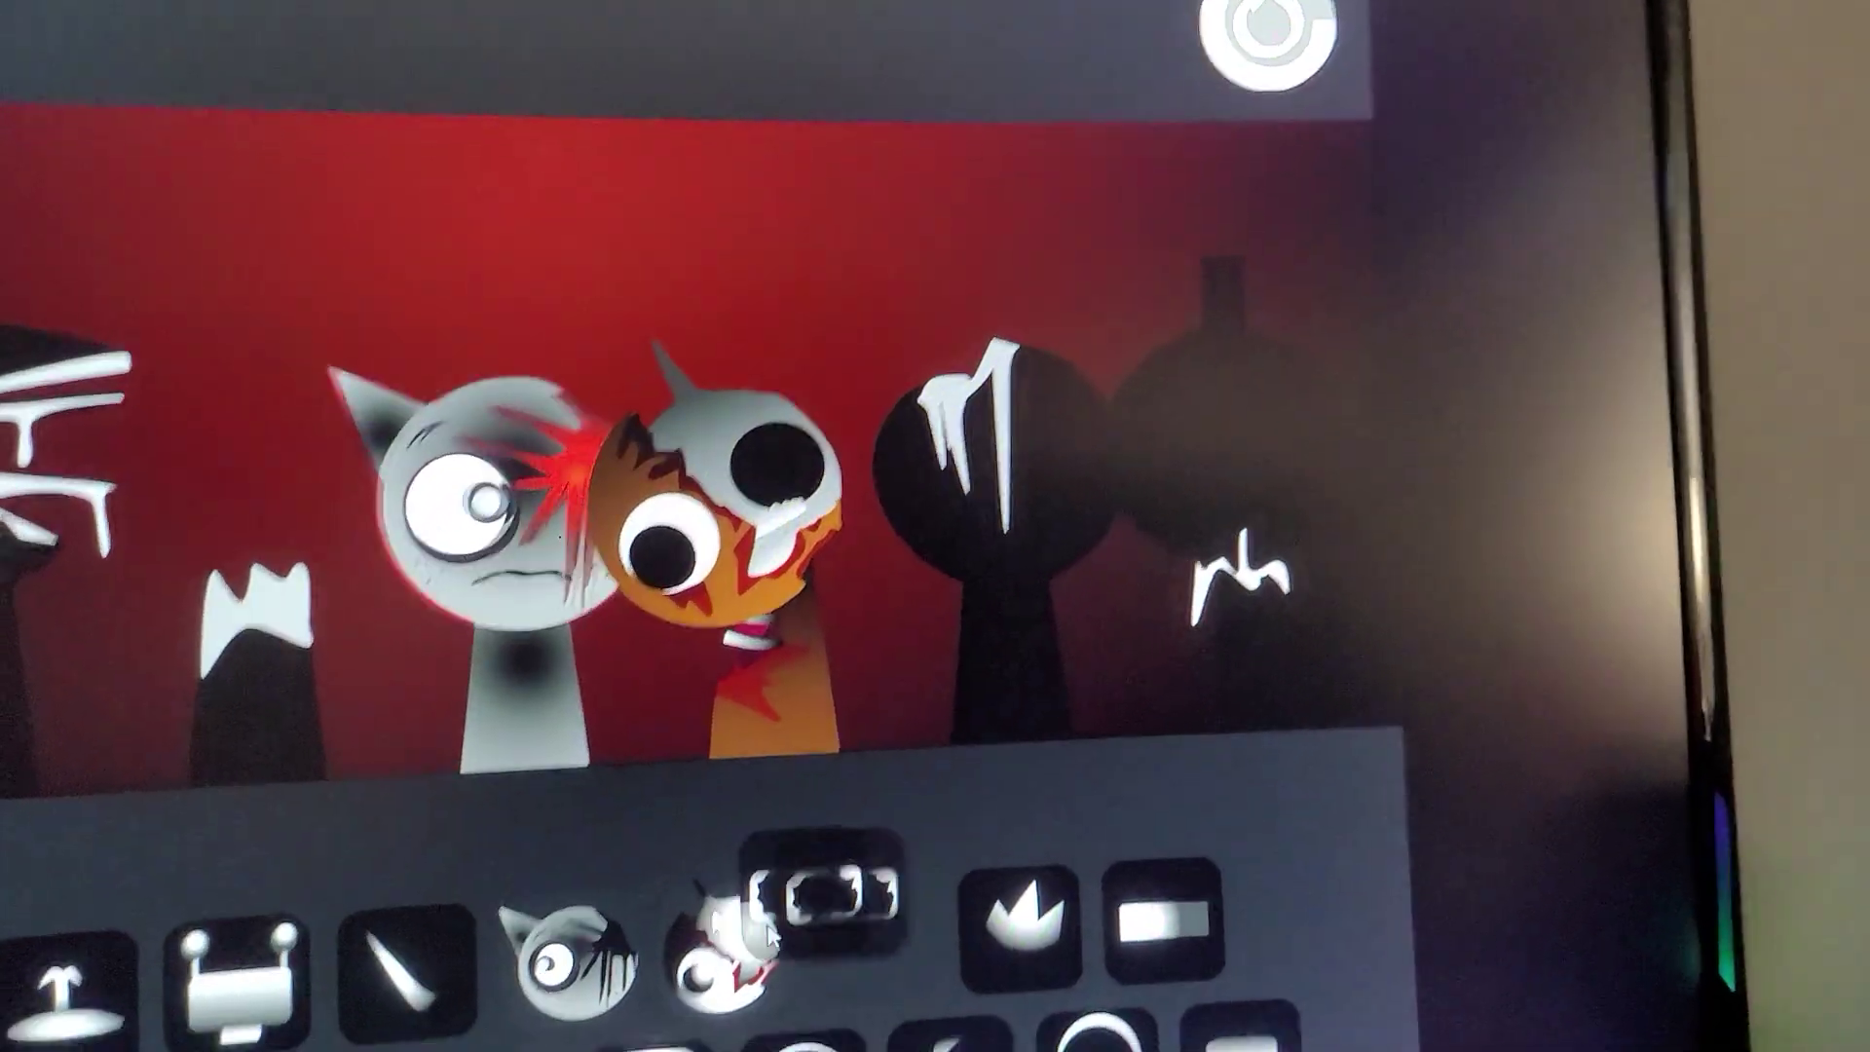
drag(854, 950, 248, 659)
drag(443, 853, 309, 675)
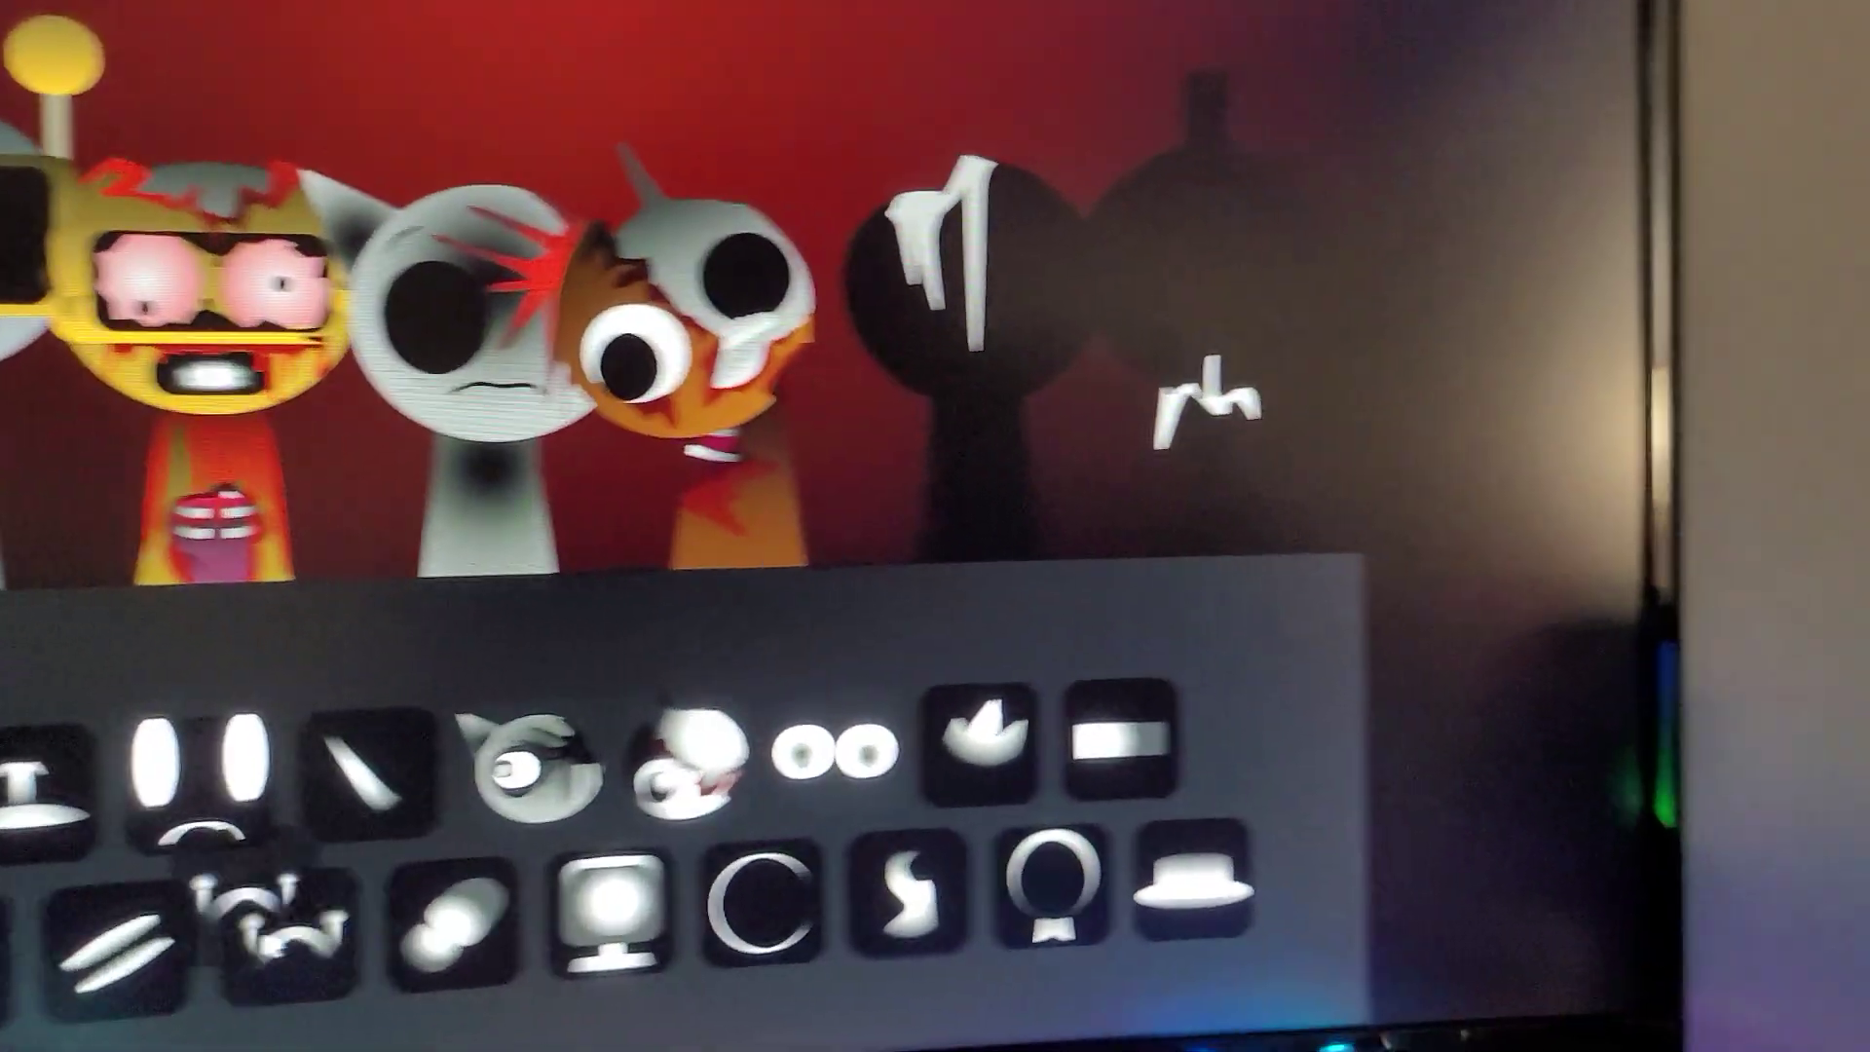
drag(694, 993, 1571, 439)
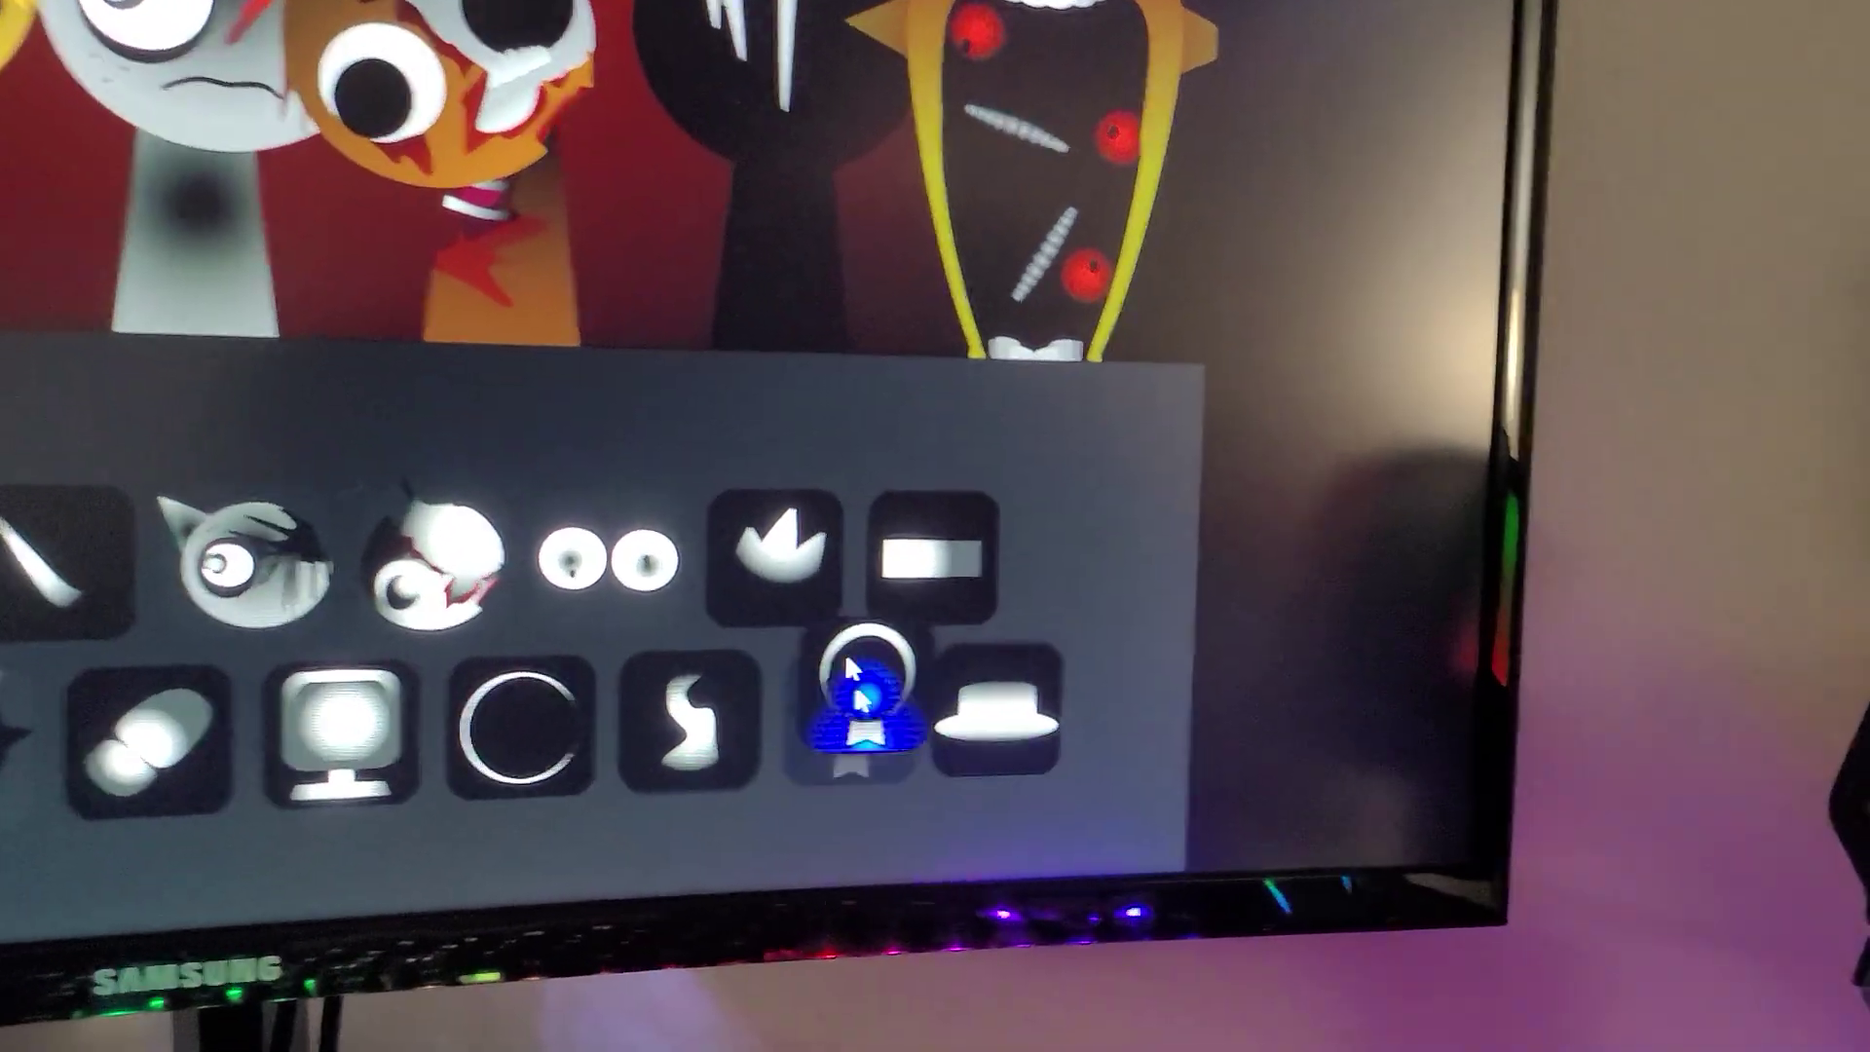
drag(851, 883, 789, 351)
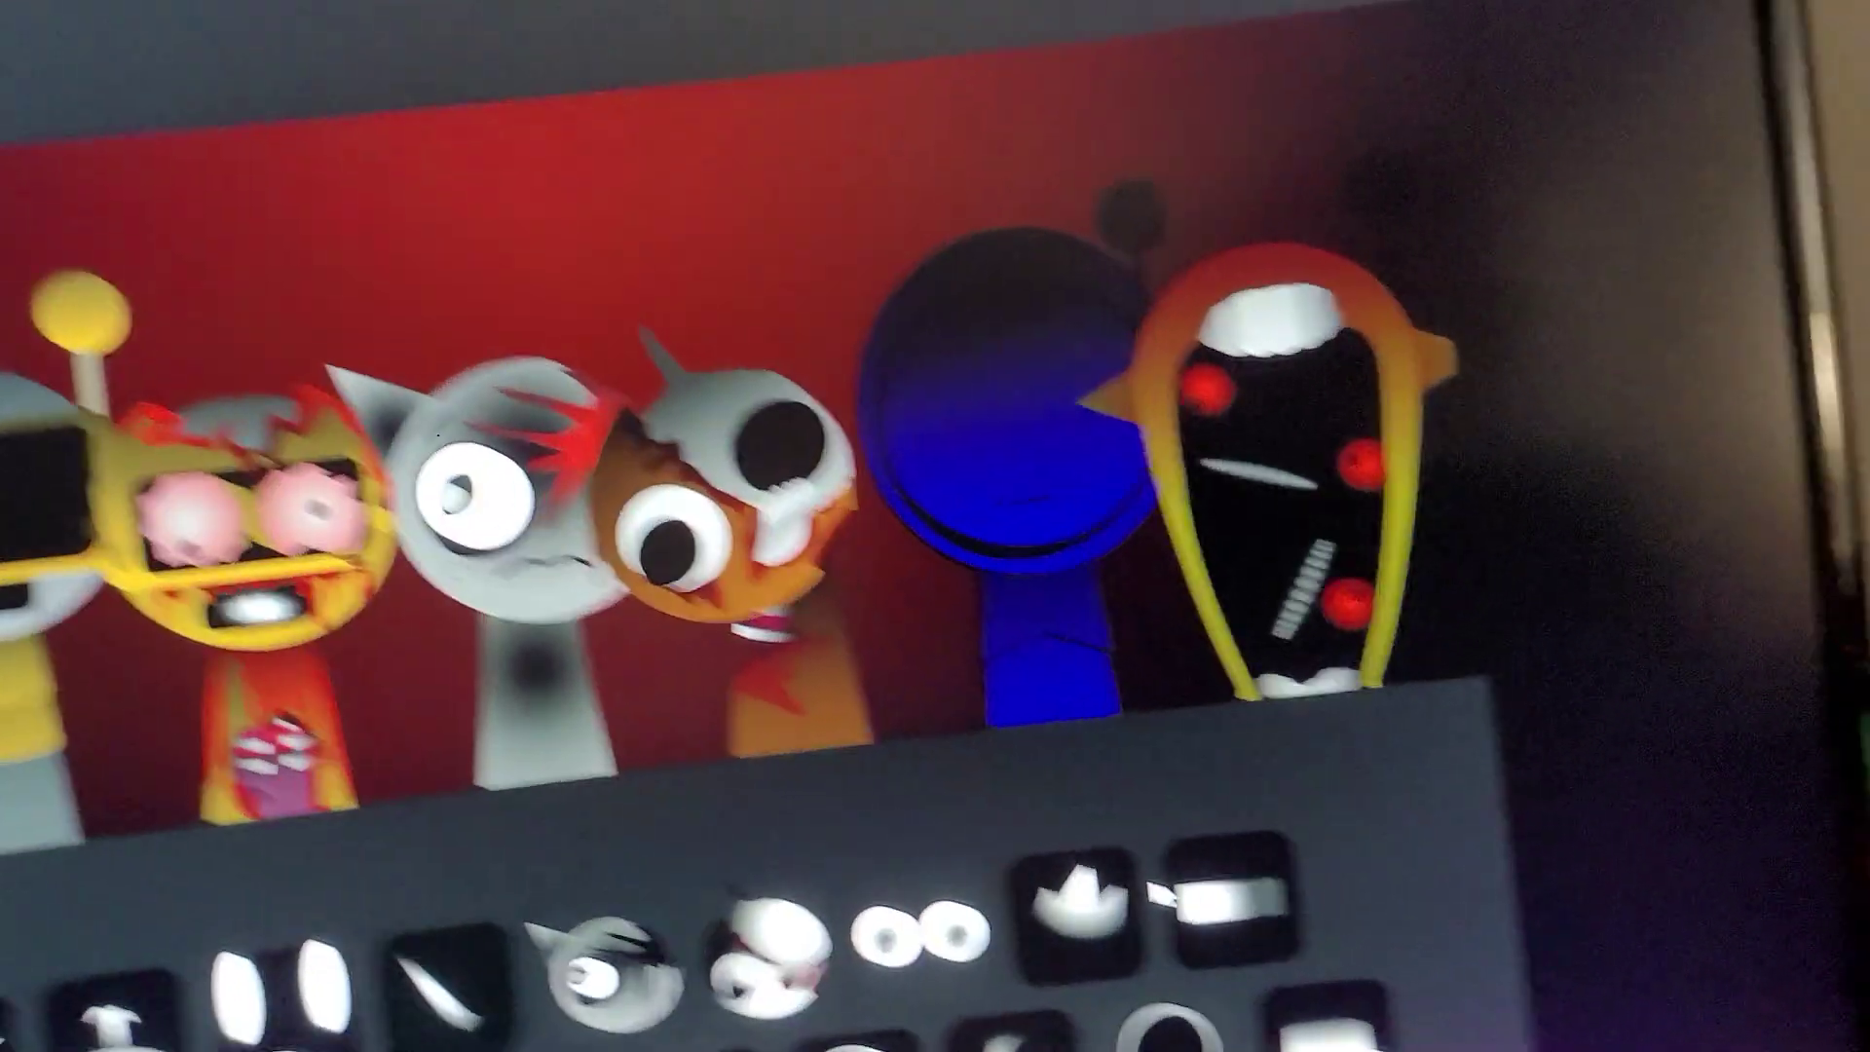